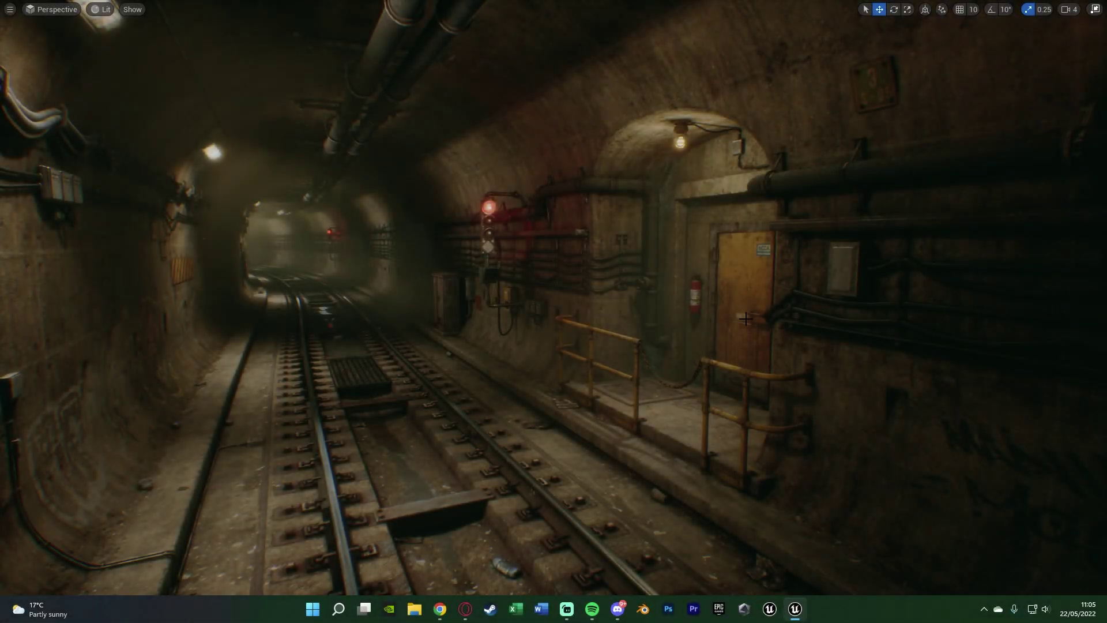
# Exit the immersive full-screen viewport and show the editor's actor icons in the level
pyautogui.press('F11')
pyautogui.press('g')
# Examine the subway tunnel from inside and outside, and check the contents of the project's Maps folder
pyautogui.moveTo(745, 318); pyautogui.dragTo(173, 312, button='right')
pyautogui.press('s')
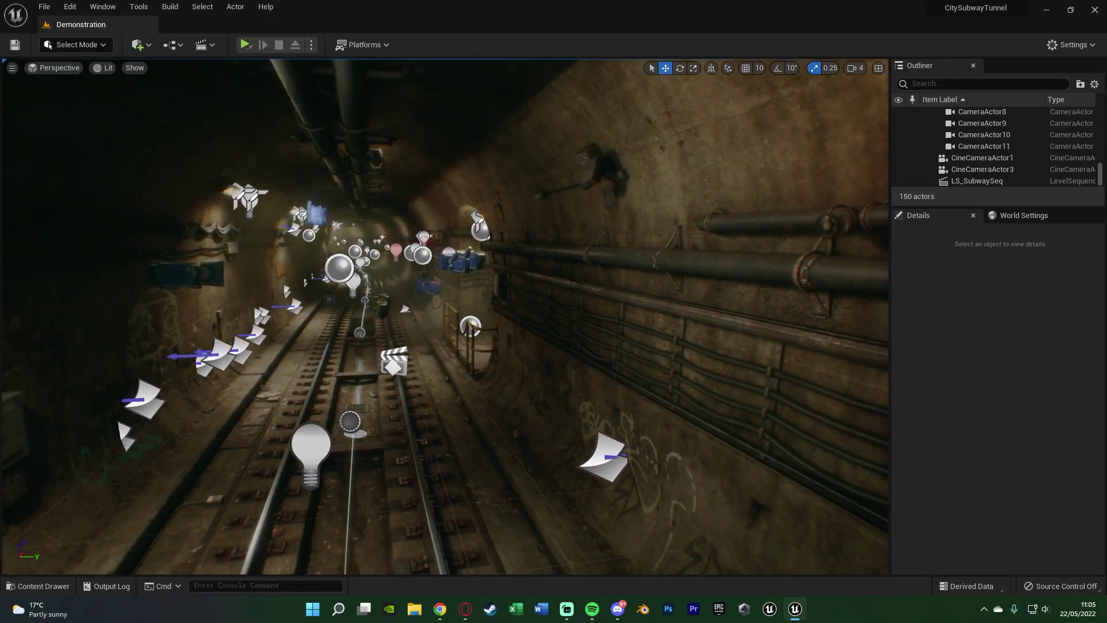
pyautogui.moveTo(445, 317); pyautogui.dragTo(92, 358, button='right')
pyautogui.press('w')
pyautogui.press('w')
pyautogui.moveTo(499, 310); pyautogui.dragTo(519, 310, button='right')
pyautogui.press('s')
pyautogui.press('a')
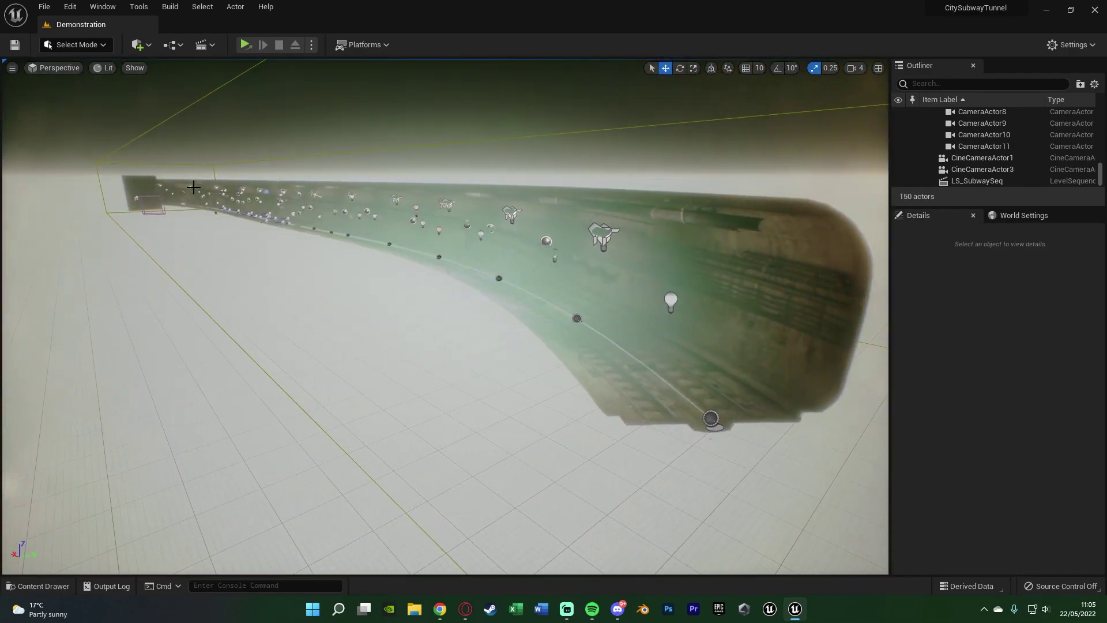
pyautogui.scroll(10, 596, 312)
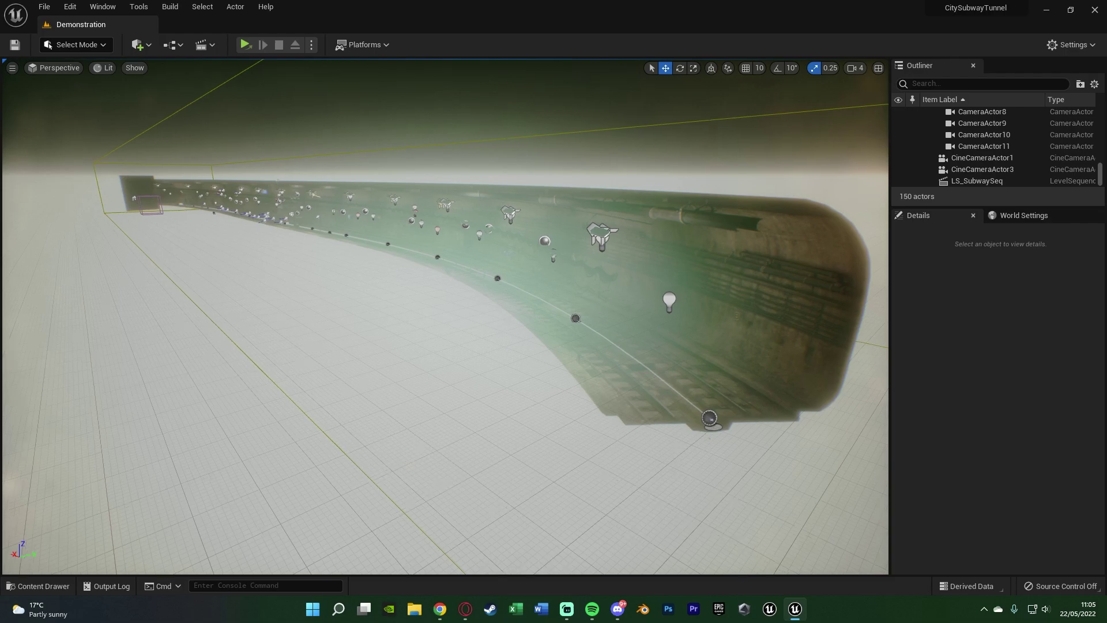
pyautogui.hotkey('ctrl', 'space')
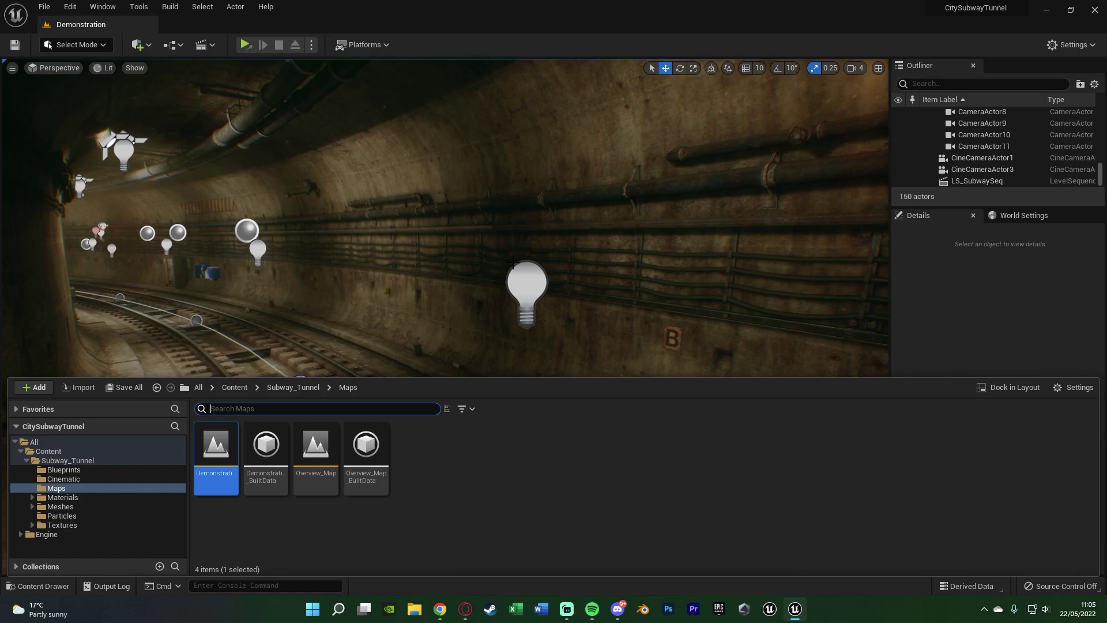
pyautogui.hotkey('ctrl', 'space')
# Add a Cine Camera Actor to the level near the tracks by the wall marked B
pyautogui.moveTo(513, 262); pyautogui.dragTo(365, 369, button='right')
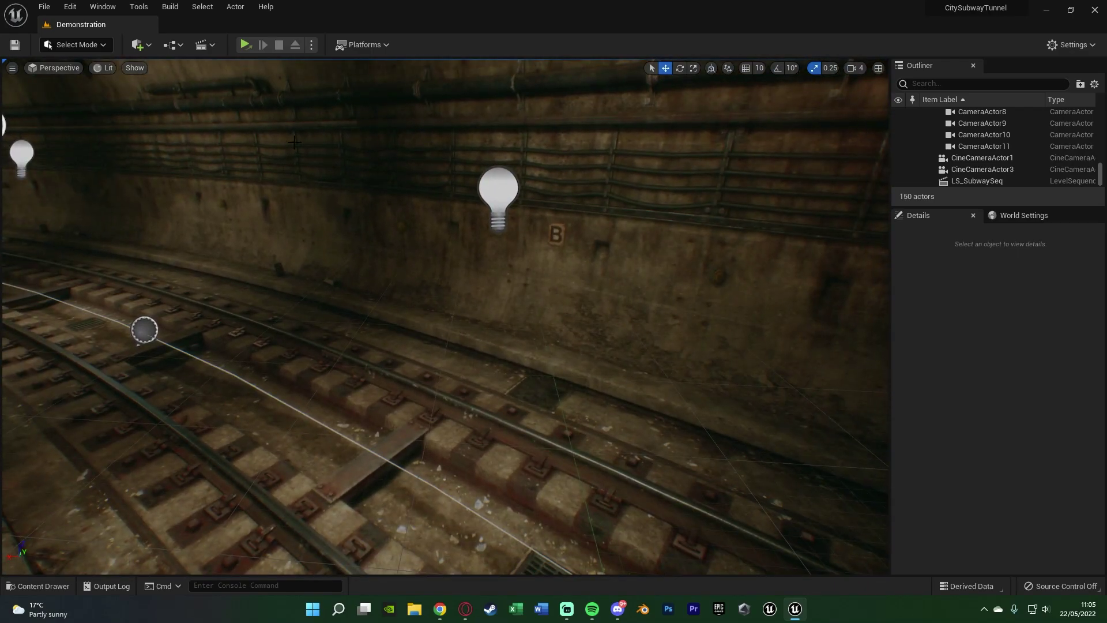
pyautogui.click(141, 51)
pyautogui.moveTo(189, 179)
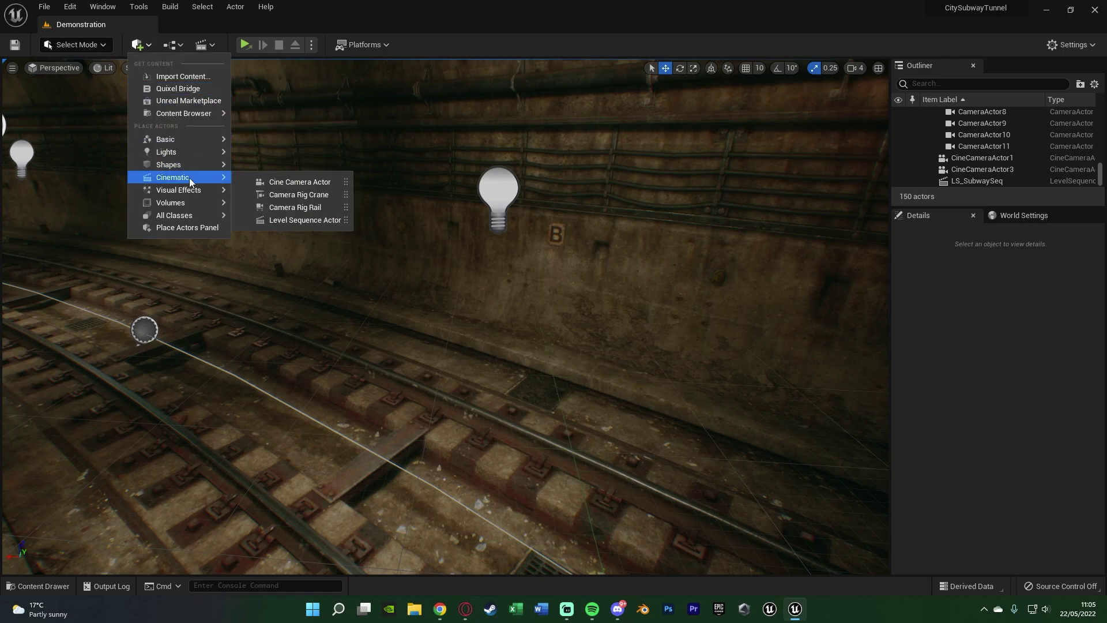
pyautogui.click(307, 183)
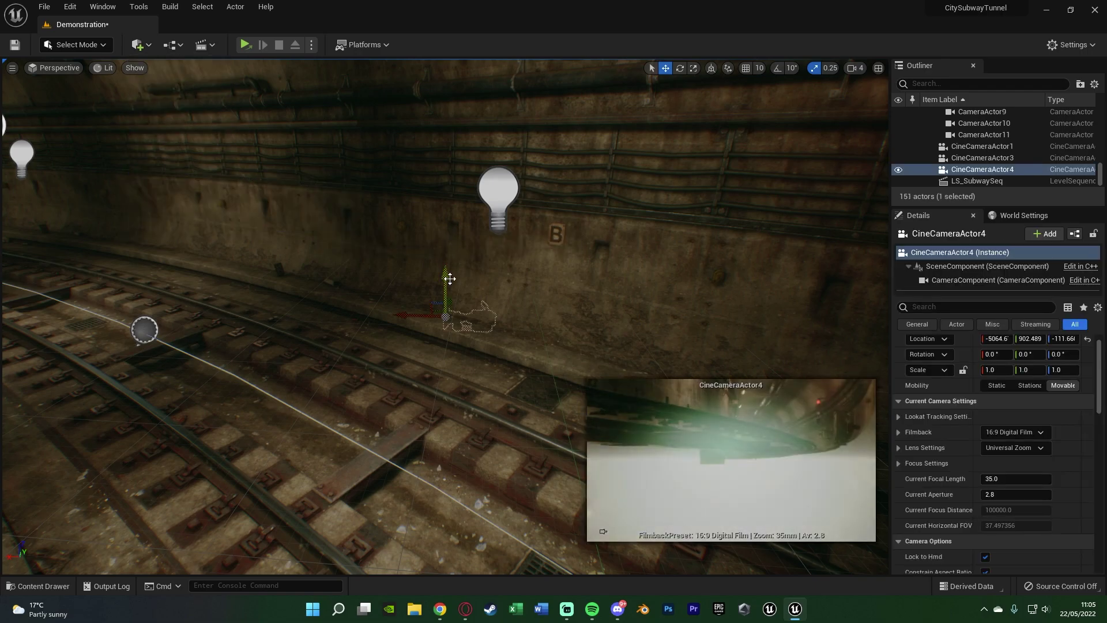
# Move the new cine camera above the tracks at the tunnel's open end and rotate it about 33° to face down the tunnel
pyautogui.moveTo(433, 351); pyautogui.dragTo(411, 361)
pyautogui.moveTo(412, 361); pyautogui.dragTo(461, 387, button='right')
pyautogui.moveTo(239, 386); pyautogui.dragTo(424, 393)
pyautogui.press('e')
pyautogui.press('w')
pyautogui.moveTo(437, 357); pyautogui.dragTo(516, 387)
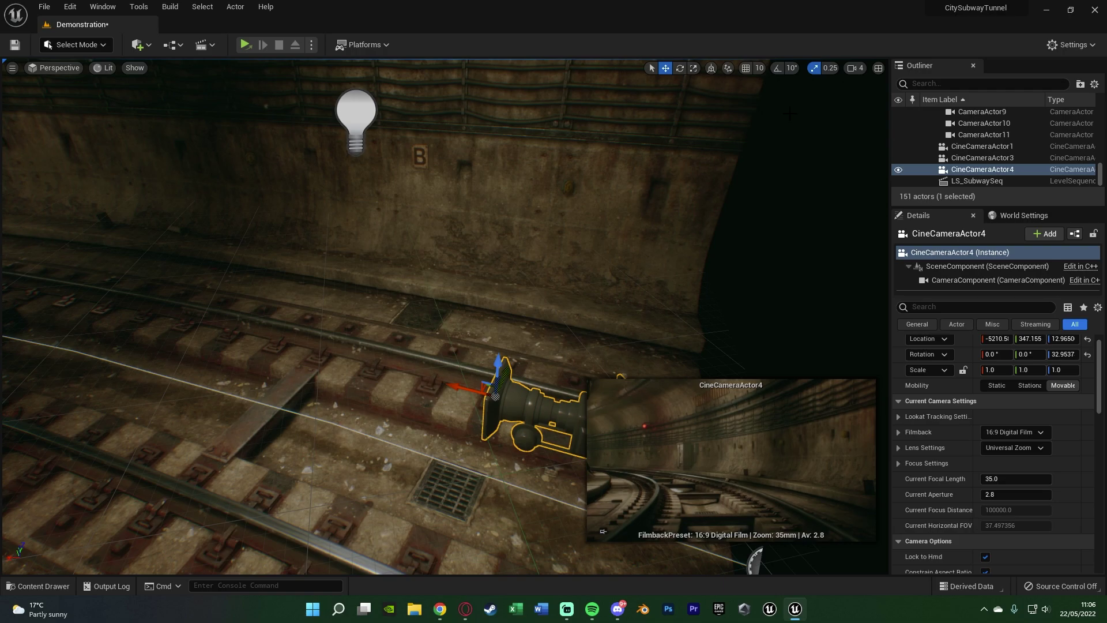
pyautogui.moveTo(766, 251)
pyautogui.mouseDown(button='right')
pyautogui.moveTo(816, 300)
pyautogui.moveTo(635, 225)
pyautogui.moveTo(721, 202)
pyautogui.moveTo(766, 251)
pyautogui.mouseUp(button='right')
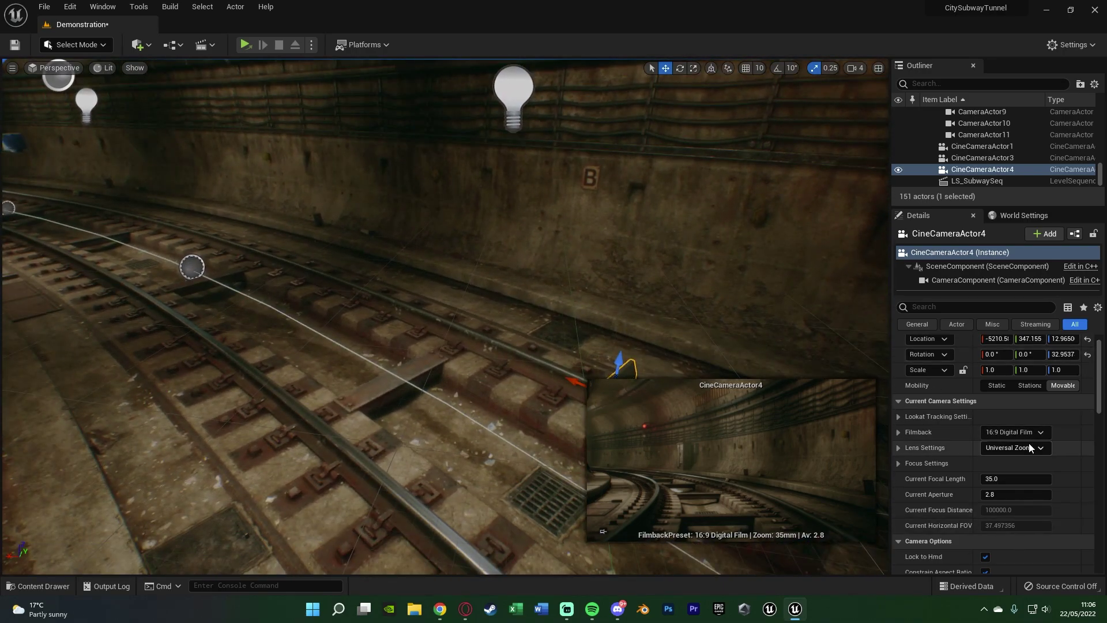
pyautogui.scroll(-2, 934, 450)
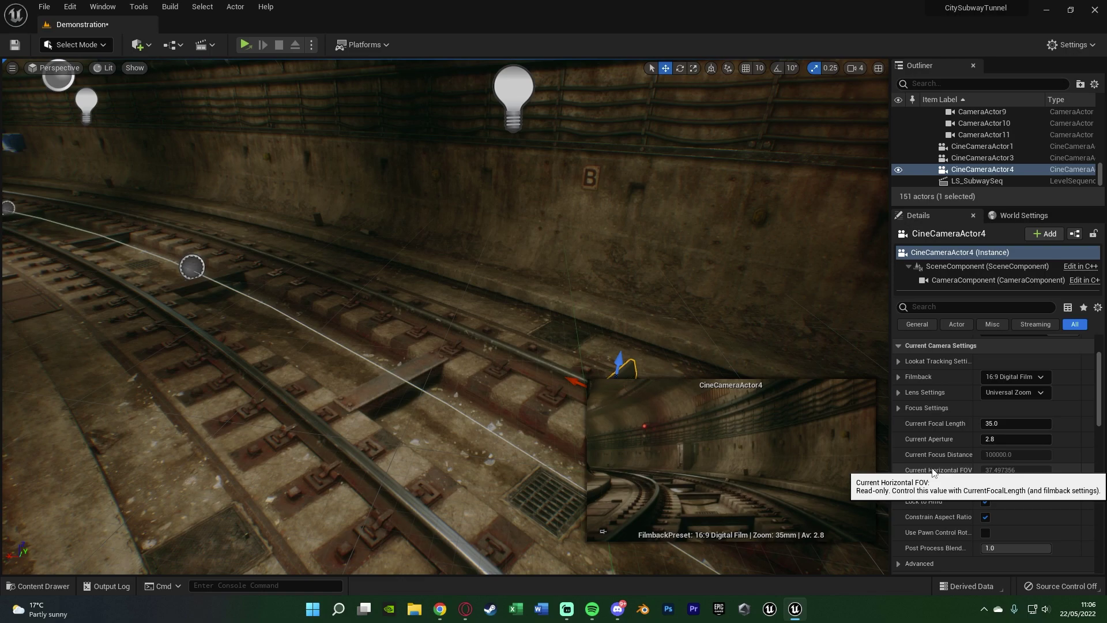
# Frame the camera in view and add a Camera Rig Rail to the level
pyautogui.press('f')
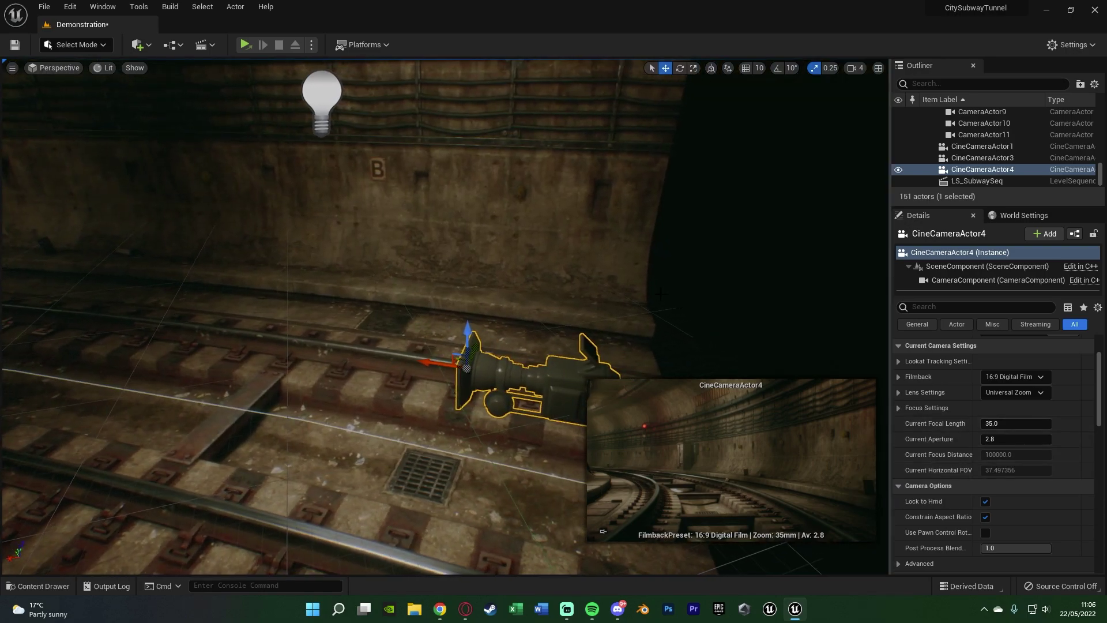
pyautogui.click(141, 45)
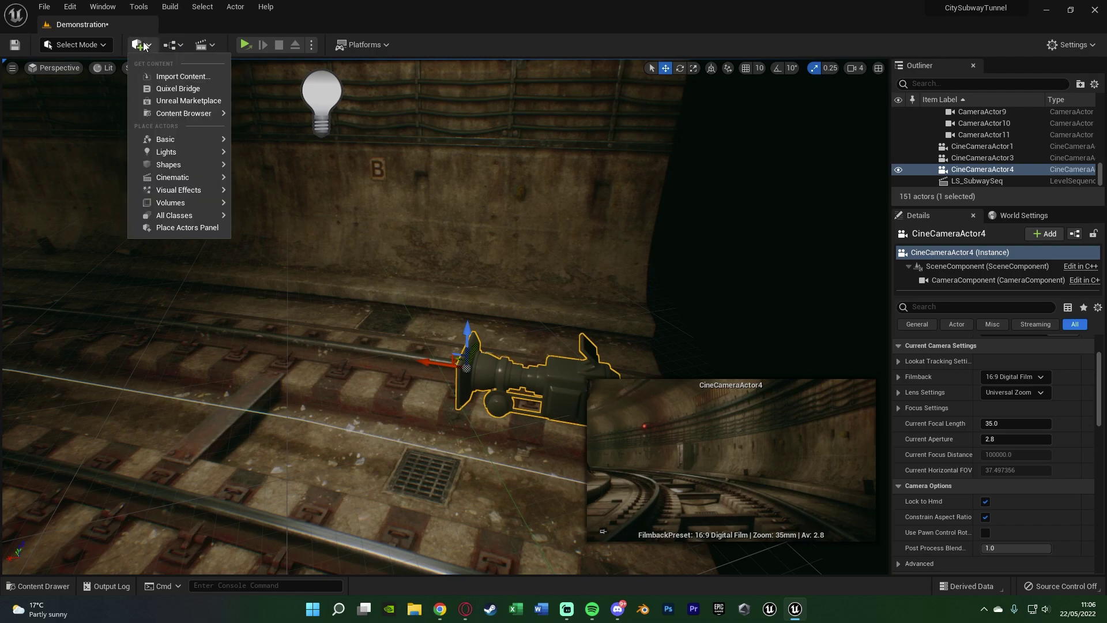
pyautogui.moveTo(213, 178)
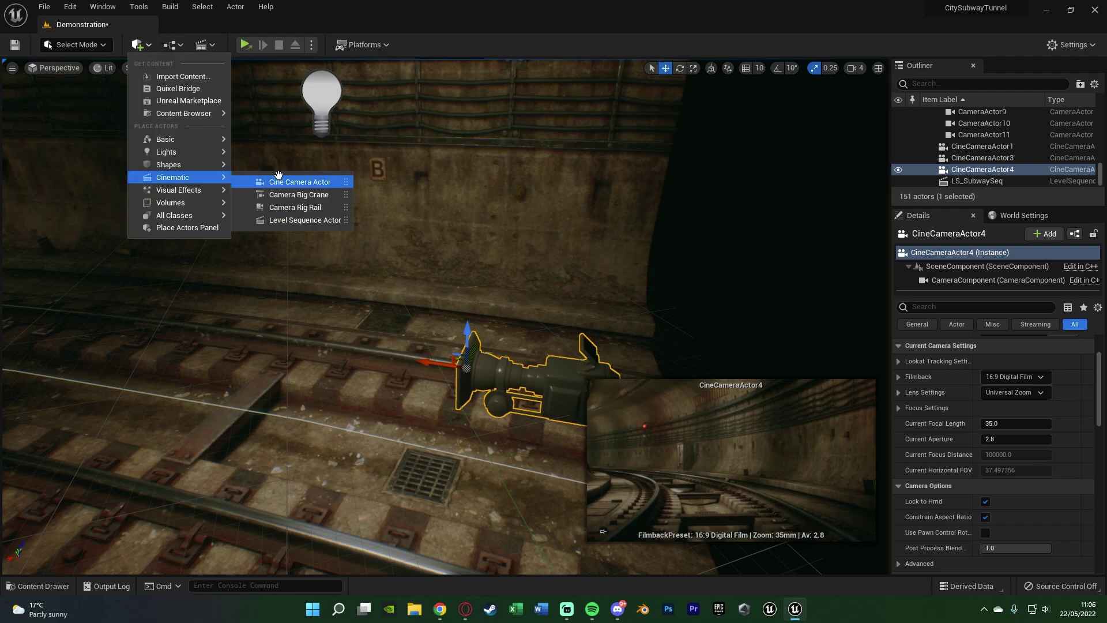
pyautogui.click(325, 205)
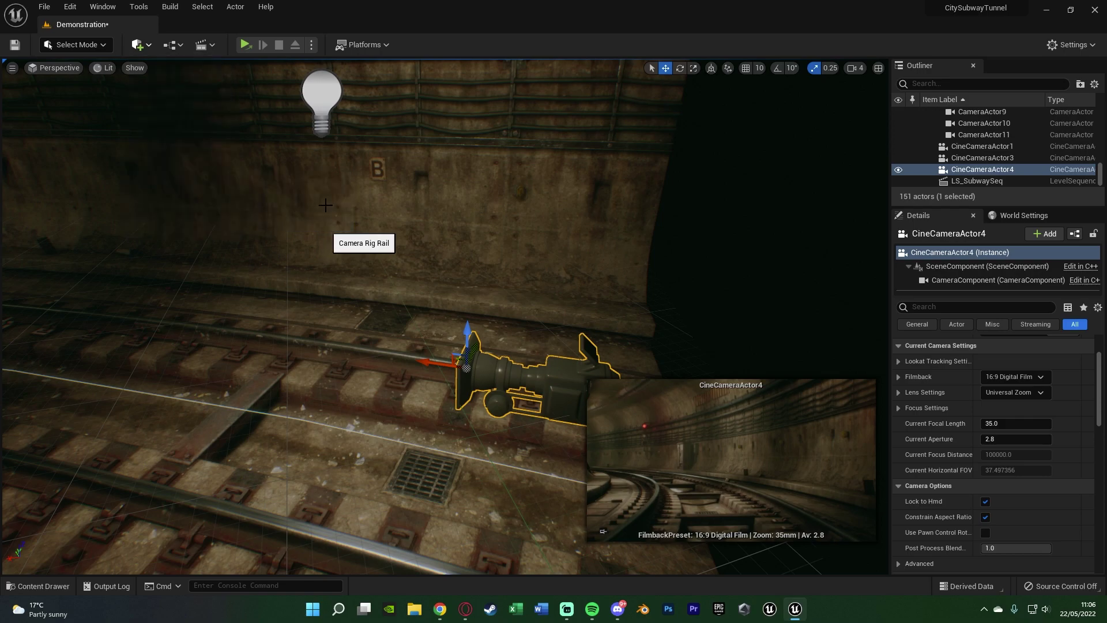
# Move the camera rig rail onto the middle of the track beside the cine camera and turn it along the track
pyautogui.moveTo(498, 293); pyautogui.dragTo(551, 317, button='right')
pyautogui.moveTo(556, 314); pyautogui.dragTo(396, 462)
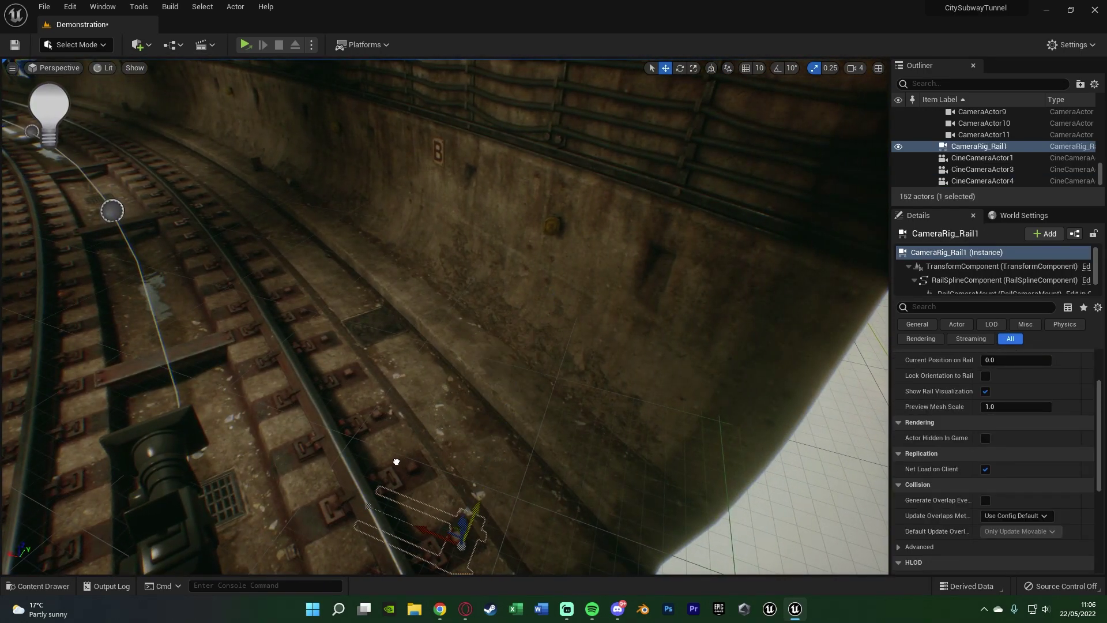
pyautogui.moveTo(462, 526); pyautogui.dragTo(228, 488)
pyautogui.press('space')
pyautogui.press('space')
pyautogui.press('space')
pyautogui.moveTo(242, 444); pyautogui.dragTo(438, 445, button='right')
pyautogui.moveTo(453, 277); pyautogui.dragTo(484, 317, button='right')
pyautogui.moveTo(452, 277); pyautogui.dragTo(461, 330)
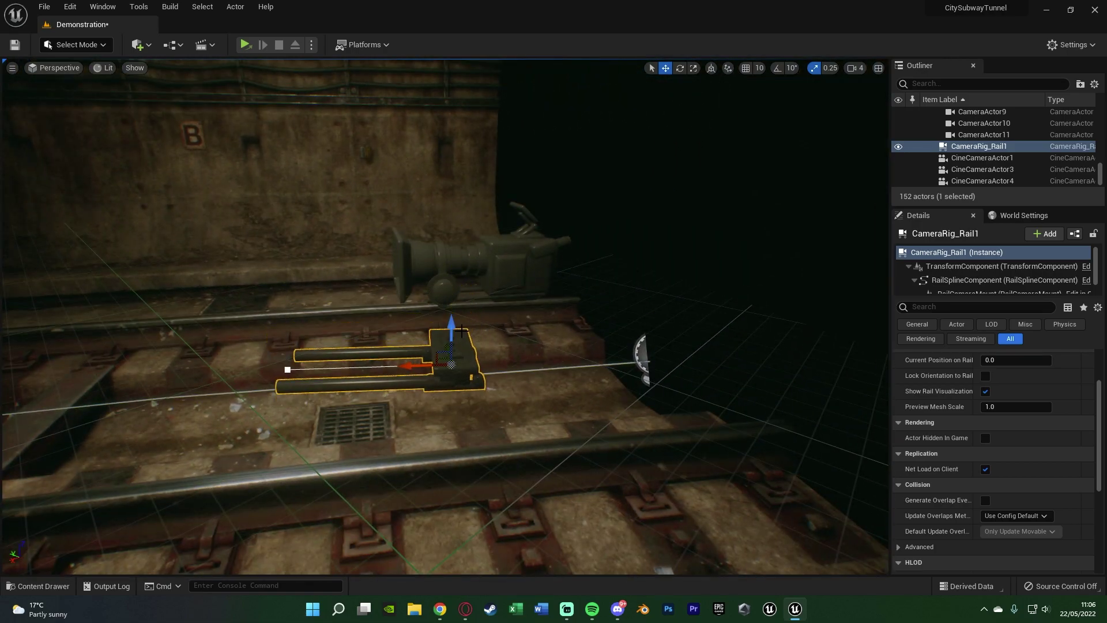
# Fine-tune the camera rig rail's height, rotation and position so it lies between the train rails, rotated about 33.17°
pyautogui.moveTo(493, 337)
pyautogui.mouseDown(button='right')
pyautogui.moveTo(461, 311)
pyautogui.moveTo(493, 338)
pyautogui.mouseUp(button='right')
pyautogui.moveTo(486, 283); pyautogui.dragTo(488, 296)
pyautogui.moveTo(488, 295)
pyautogui.mouseDown(button='right')
pyautogui.moveTo(415, 283)
pyautogui.moveTo(493, 329)
pyautogui.moveTo(495, 359)
pyautogui.moveTo(498, 288)
pyautogui.mouseUp(button='right')
pyautogui.press('e')
pyautogui.press('w')
pyautogui.moveTo(525, 342); pyautogui.dragTo(502, 351, button='right')
pyautogui.moveTo(374, 337)
pyautogui.mouseDown()
pyautogui.moveTo(375, 317)
pyautogui.moveTo(402, 349)
pyautogui.moveTo(386, 349)
pyautogui.mouseUp()
pyautogui.moveTo(454, 350)
pyautogui.mouseDown(button='right')
pyautogui.moveTo(438, 340)
pyautogui.moveTo(453, 348)
pyautogui.mouseUp(button='right')
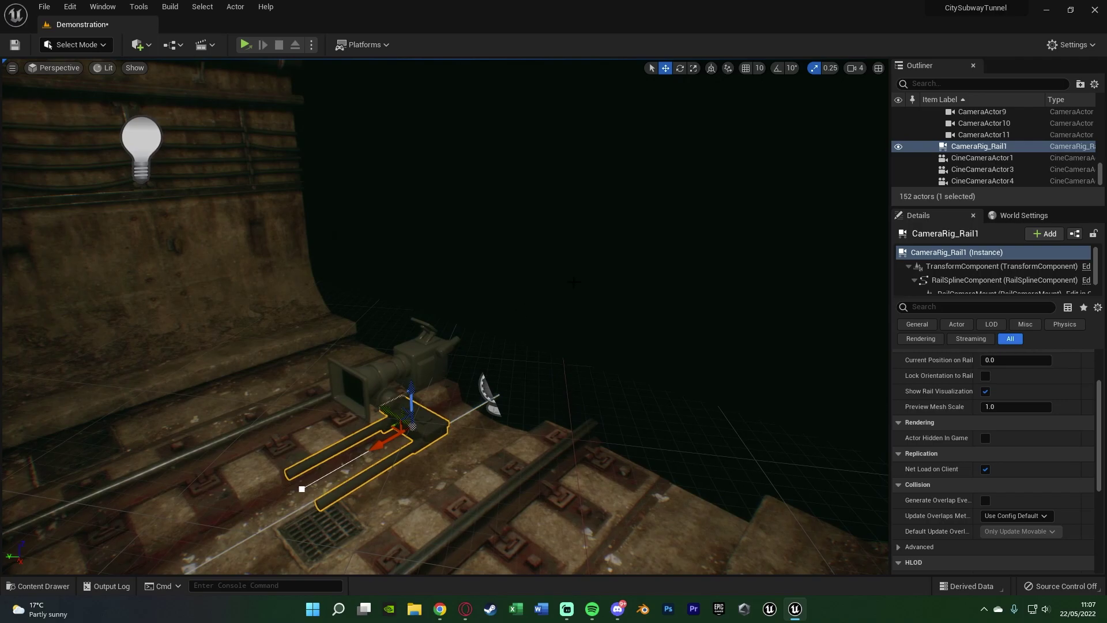
# Attach CineCameraActor4 to CameraRig_Rail1, and shift the rail slightly back along the track with the camera attached
pyautogui.click(398, 369)
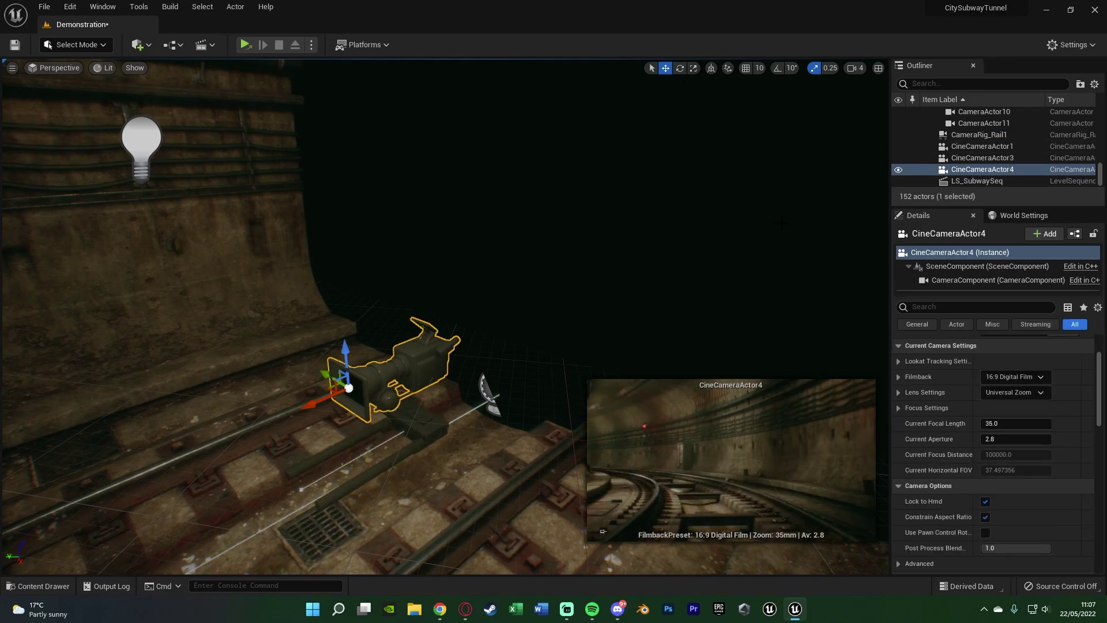
pyautogui.moveTo(1008, 170); pyautogui.dragTo(1002, 136)
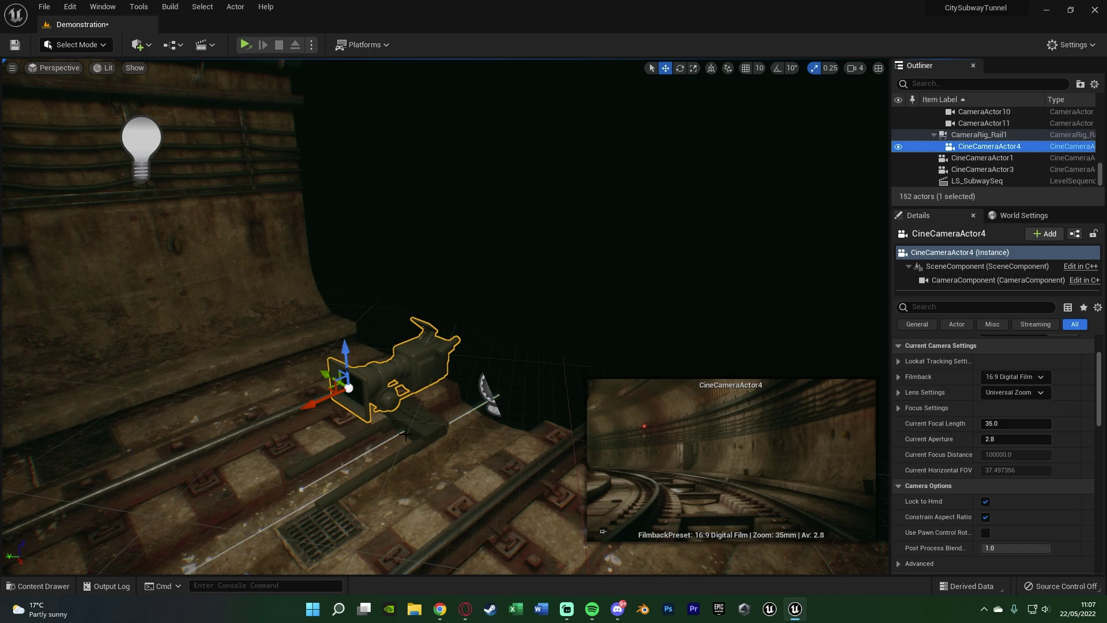
pyautogui.click(421, 422)
pyautogui.moveTo(386, 444)
pyautogui.mouseDown()
pyautogui.moveTo(300, 491)
pyautogui.moveTo(428, 425)
pyautogui.moveTo(332, 481)
pyautogui.moveTo(399, 433)
pyautogui.mouseUp()
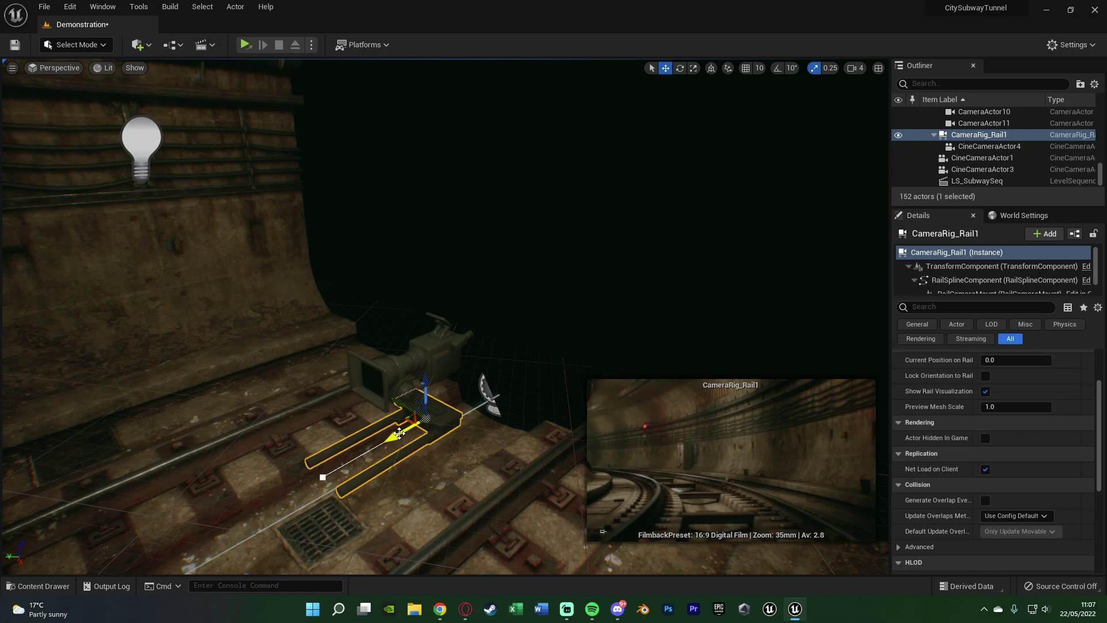
# Set the attached cine camera's relative location to X 0, Y 0 and Z 60
pyautogui.click(437, 352)
pyautogui.scroll(4, 1047, 341)
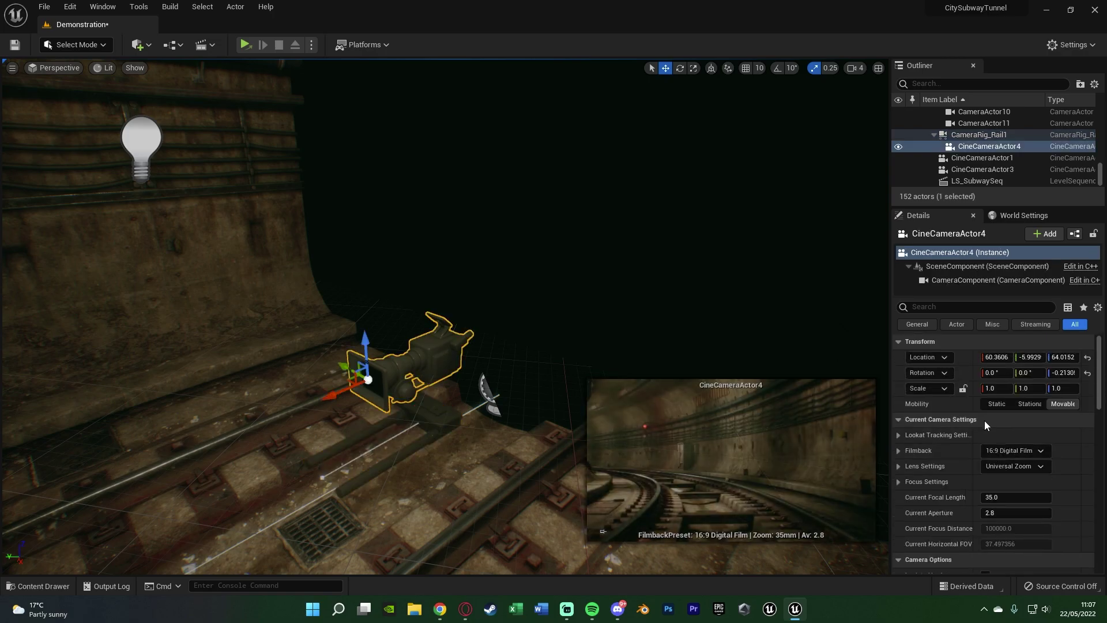
pyautogui.click(1030, 357)
pyautogui.click(995, 358)
pyautogui.write('0')
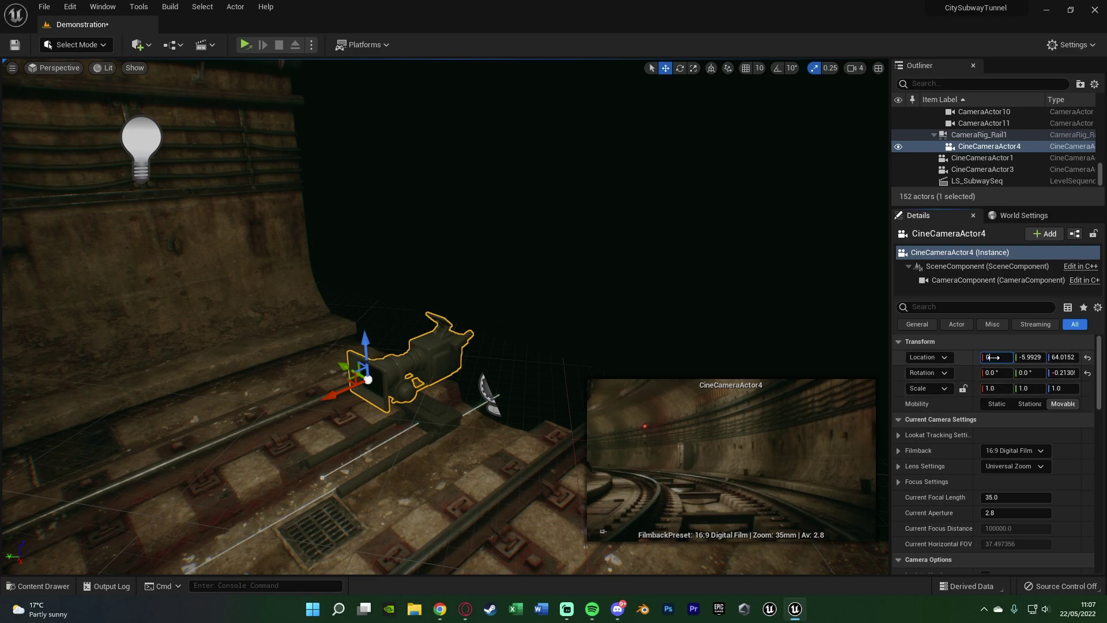
pyautogui.press('Tab')
pyautogui.write('0')
pyautogui.press('Tab')
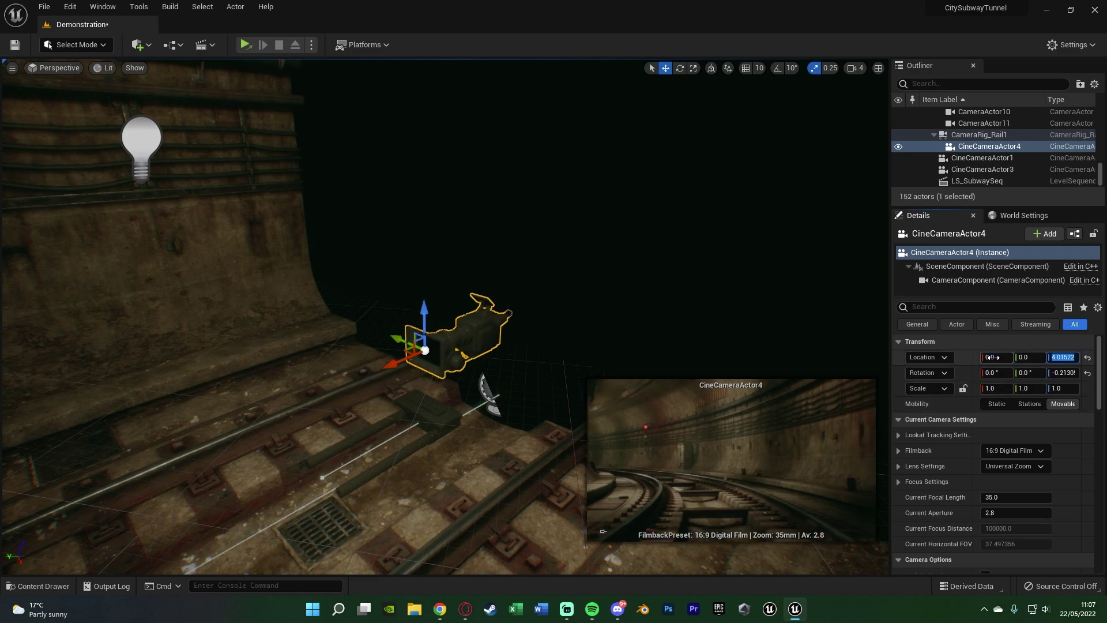
pyautogui.write('60')
pyautogui.press('Return')
# Try a camera Z location of 0, and raise the camera above the rail mount to about 32.76
pyautogui.moveTo(362, 325)
pyautogui.mouseDown(button='right')
pyautogui.moveTo(259, 325)
pyautogui.moveTo(362, 325)
pyautogui.mouseUp(button='right')
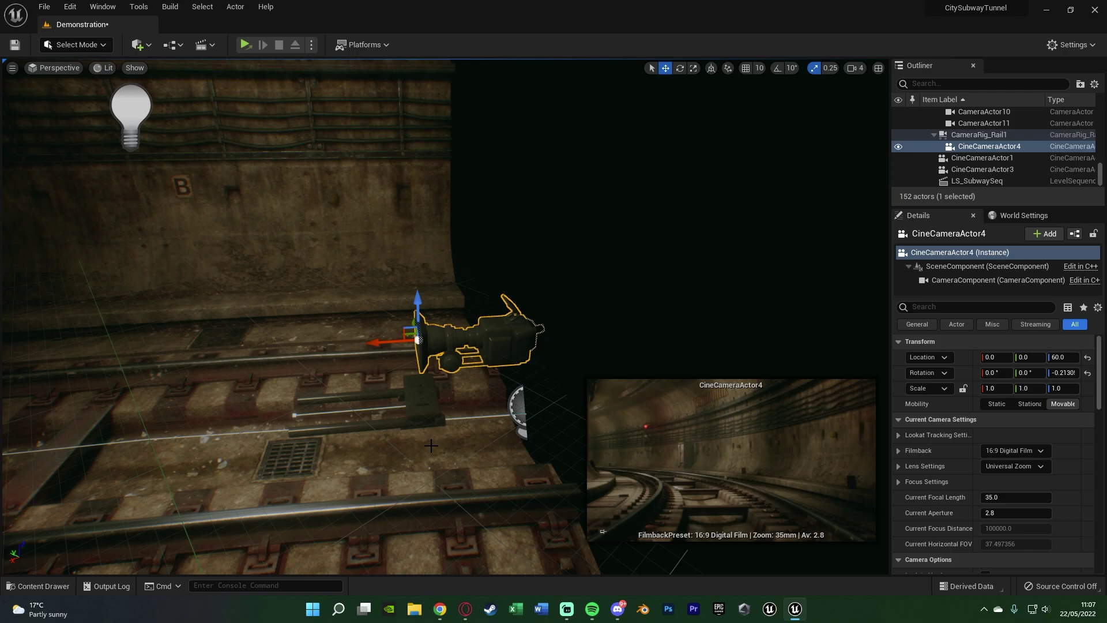
pyautogui.moveTo(362, 325); pyautogui.dragTo(312, 334, button='right')
pyautogui.click(1062, 357)
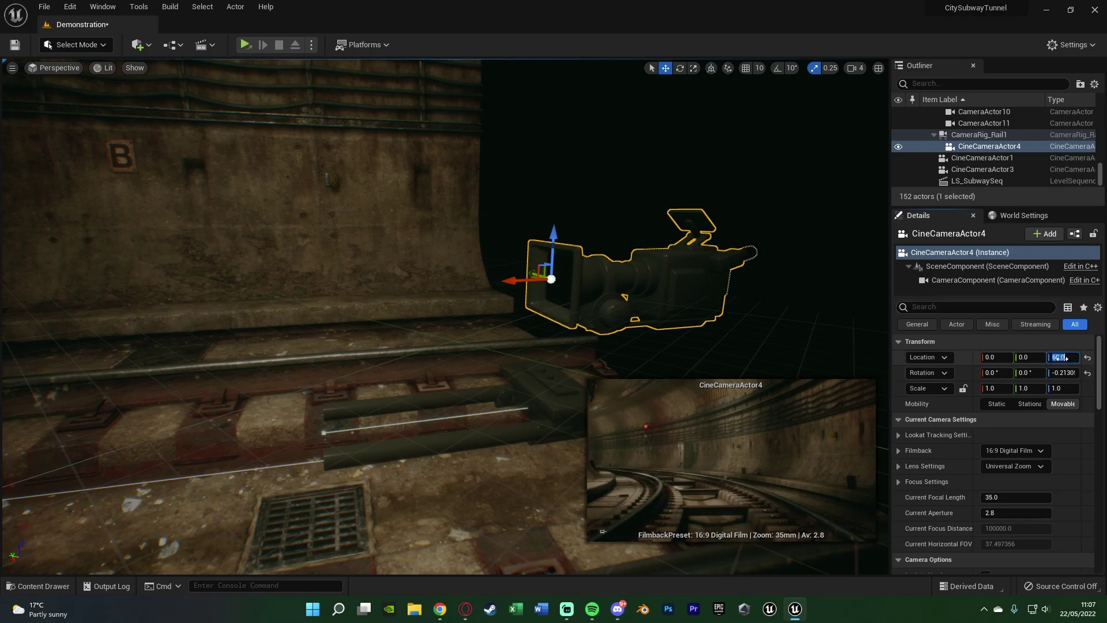
pyautogui.write('0')
pyautogui.press('Return')
pyautogui.press('f')
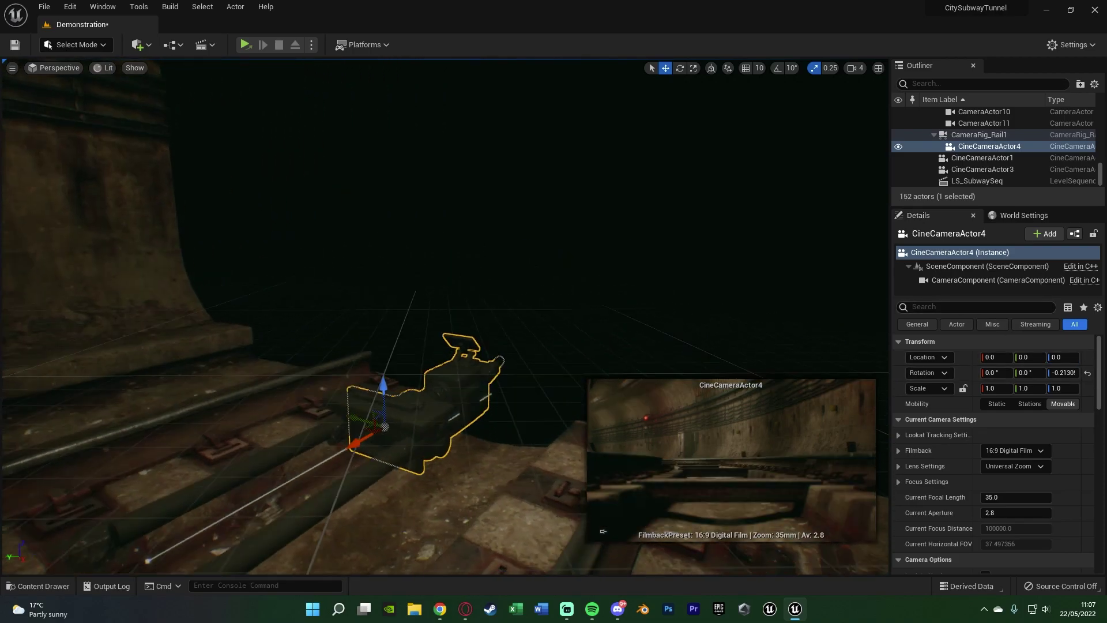
pyautogui.moveTo(483, 291); pyautogui.dragTo(495, 217)
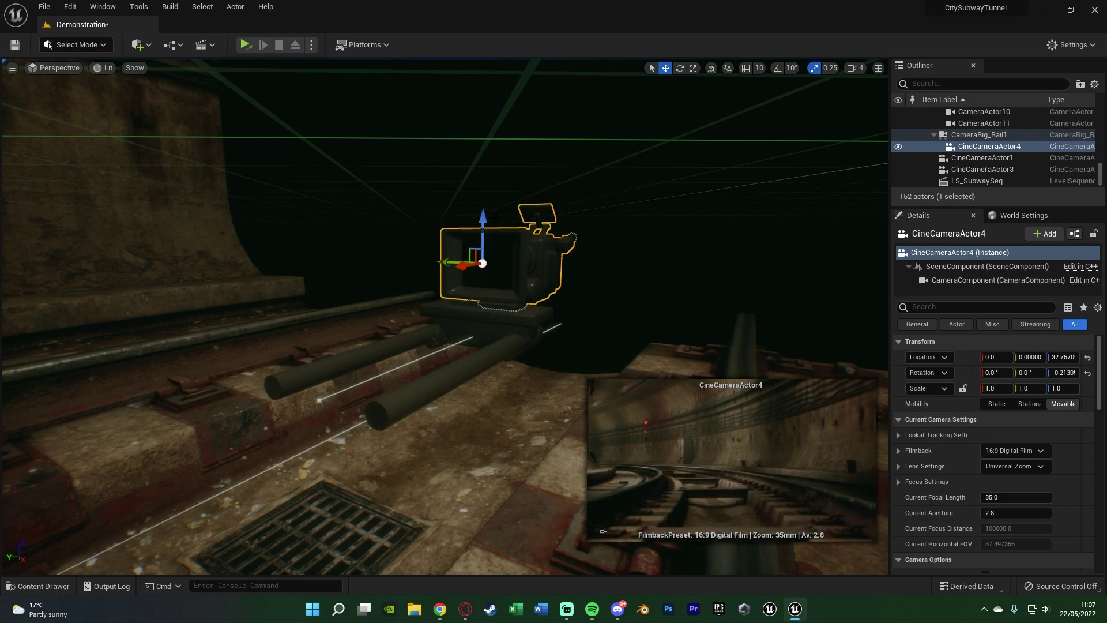
# Try the camera's Z location at 30 and set it to 35 so it sits just above the rail mount
pyautogui.moveTo(513, 236); pyautogui.dragTo(323, 254, button='right')
pyautogui.press('d')
pyautogui.keyDown('alt'); pyautogui.moveTo(478, 311); pyautogui.dragTo(452, 290); pyautogui.keyUp('alt')
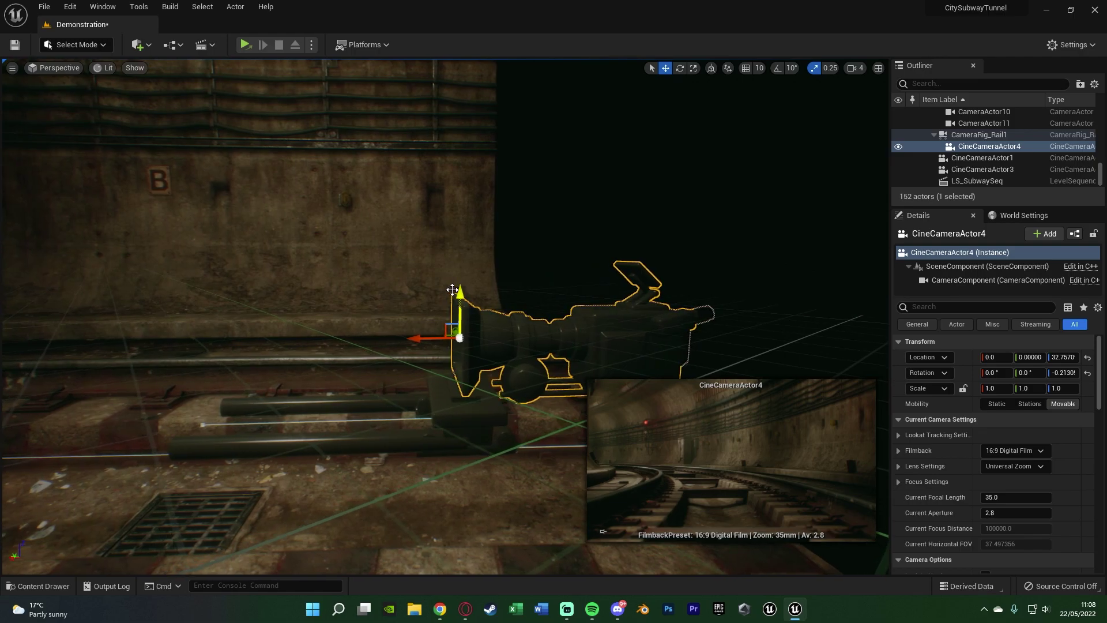
pyautogui.press('s')
pyautogui.moveTo(452, 290); pyautogui.dragTo(502, 253, button='right')
pyautogui.click(1057, 354)
pyautogui.write('31')
pyautogui.press('Return')
pyautogui.press('a')
pyautogui.moveTo(577, 323); pyautogui.dragTo(672, 333, button='right')
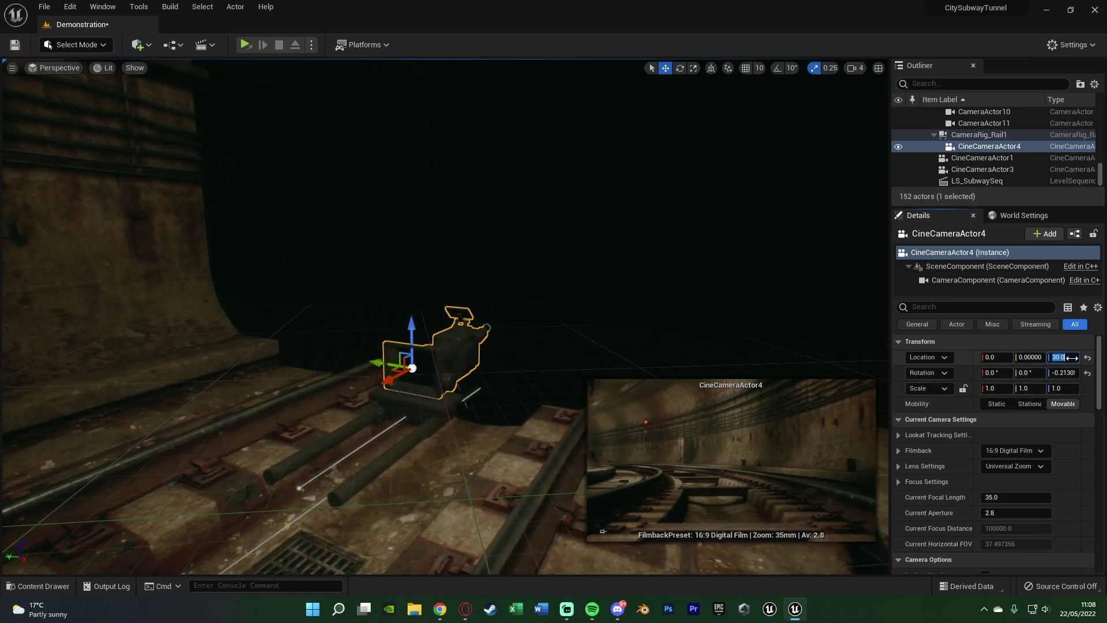
pyautogui.write('35')
pyautogui.press('Return')
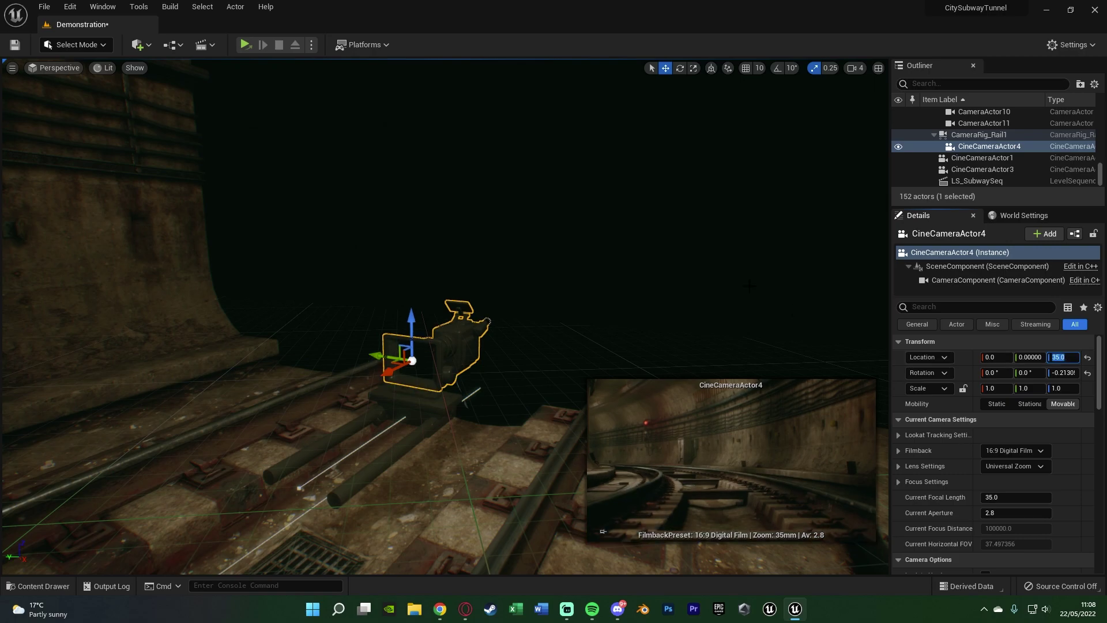
pyautogui.press('f')
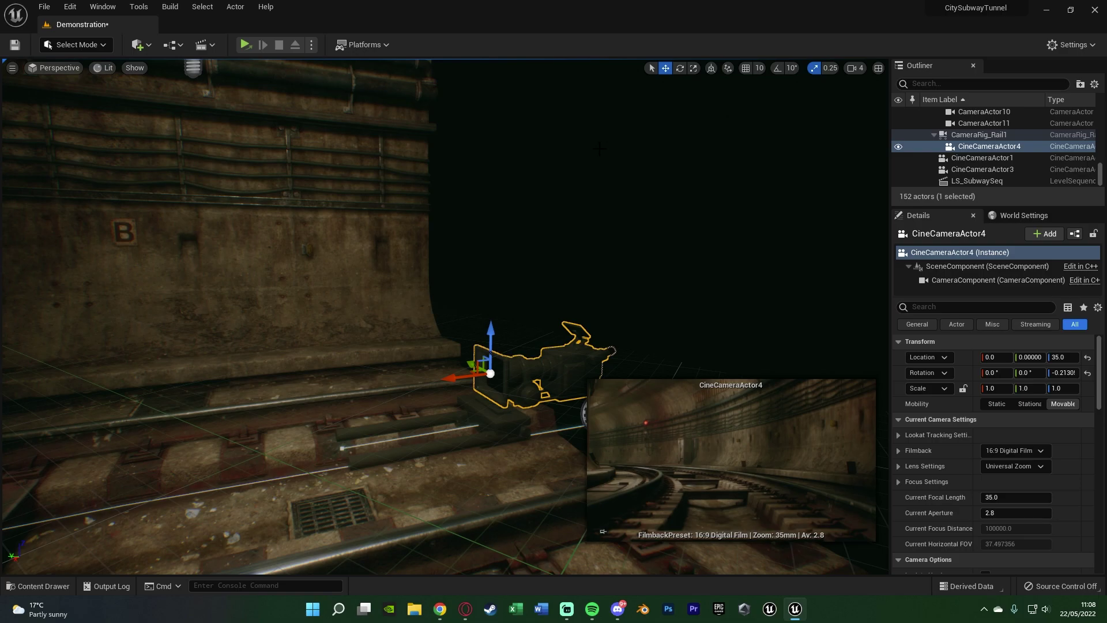
# Select the end point of the camera rail's spline and duplicate it farther along the track to lengthen the rail
pyautogui.click(404, 424)
pyautogui.moveTo(404, 423); pyautogui.dragTo(404, 479, button='right')
pyautogui.click(372, 382)
pyautogui.moveTo(540, 329); pyautogui.dragTo(427, 306, button='right')
pyautogui.keyDown('alt'); pyautogui.moveTo(585, 339); pyautogui.dragTo(208, 346); pyautogui.keyUp('alt')
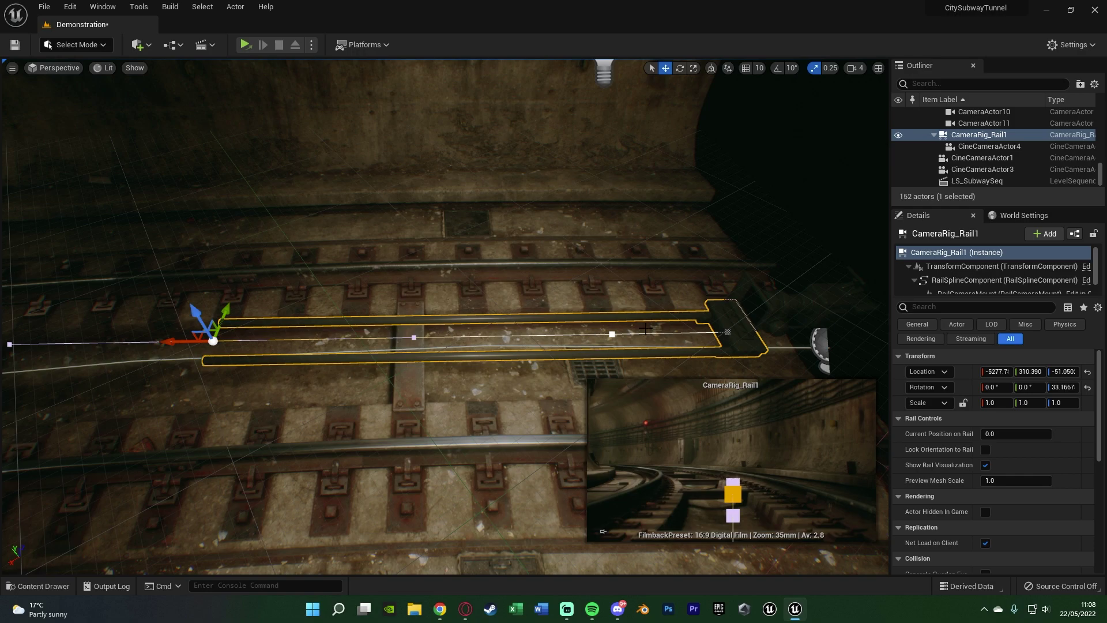
# Preview the camera's travel along the lengthened rail by scrubbing its Current Position on Rail value
pyautogui.moveTo(699, 298); pyautogui.dragTo(736, 312, button='right')
pyautogui.moveTo(993, 433); pyautogui.dragTo(1022, 432)
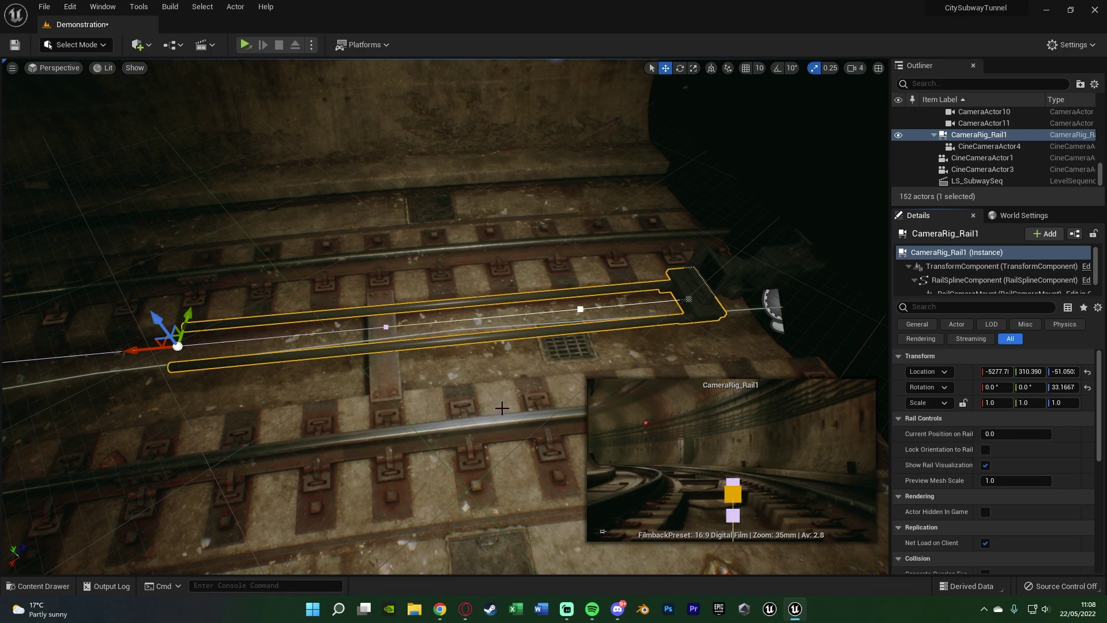
# Extend the camera rail farther down the tunnel by duplicating its end spline point and moving it to follow the track's curve
pyautogui.moveTo(271, 317); pyautogui.dragTo(410, 314, button='right')
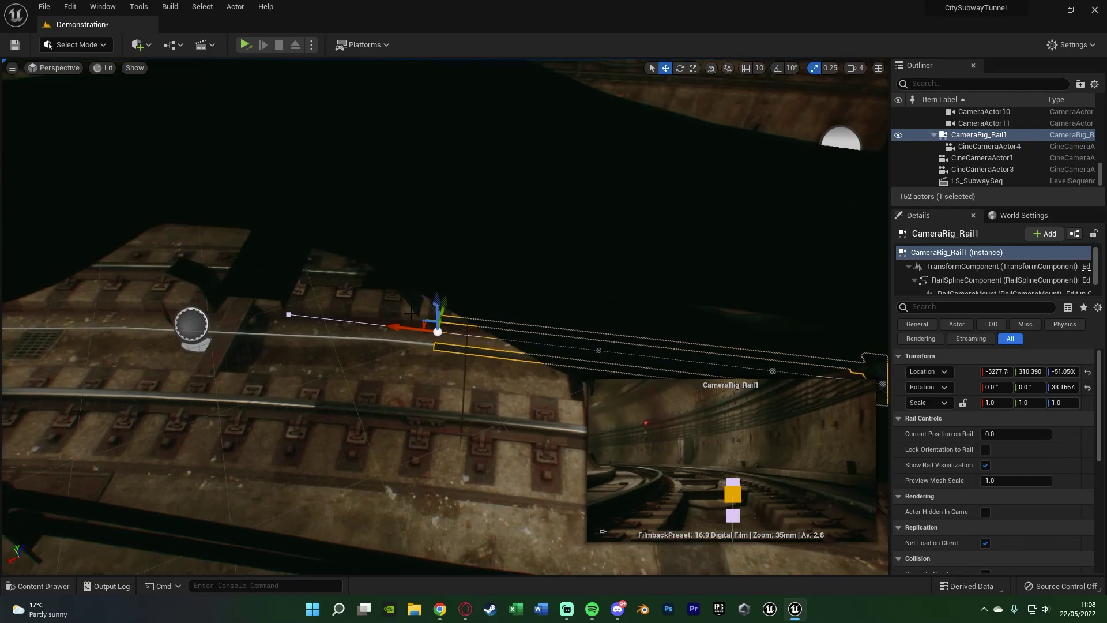
pyautogui.keyDown('alt'); pyautogui.moveTo(410, 313); pyautogui.dragTo(64, 340); pyautogui.keyUp('alt')
pyautogui.keyDown('alt'); pyautogui.moveTo(352, 346); pyautogui.dragTo(412, 315); pyautogui.keyUp('alt')
pyautogui.moveTo(411, 315); pyautogui.dragTo(568, 311, button='right')
pyautogui.keyDown('alt'); pyautogui.moveTo(375, 321); pyautogui.dragTo(400, 413); pyautogui.keyUp('alt')
pyautogui.click(400, 414)
pyautogui.moveTo(400, 414); pyautogui.dragTo(435, 414, button='right')
pyautogui.click(203, 365)
pyautogui.moveTo(237, 376); pyautogui.dragTo(461, 415)
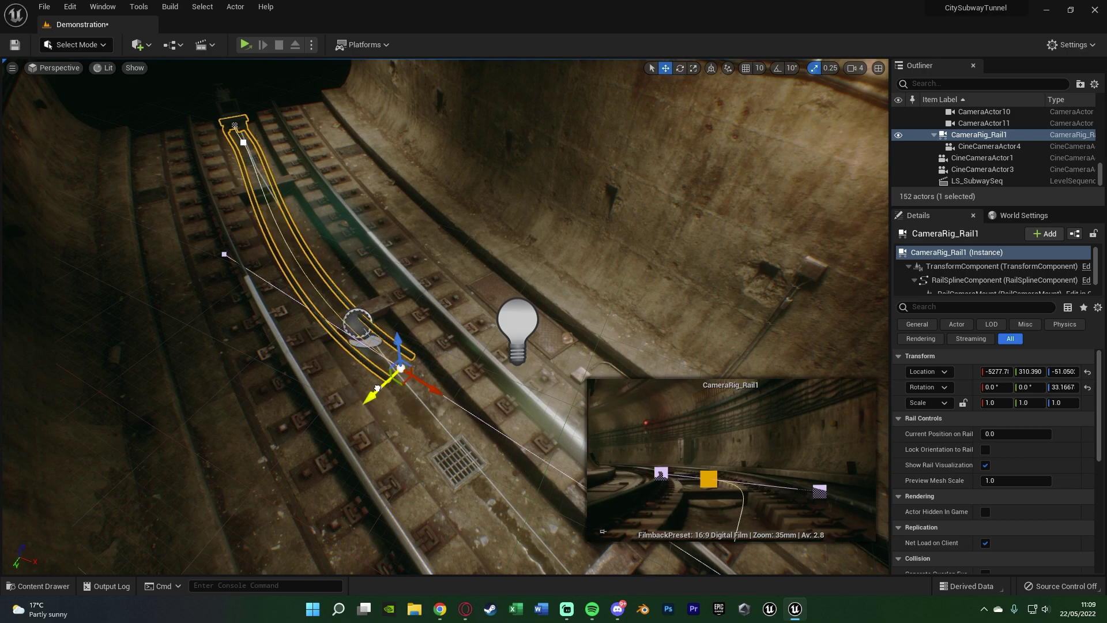
# Align the camera rail's end spline point and its tangent with the curve of the tracks
pyautogui.moveTo(378, 388); pyautogui.dragTo(306, 334)
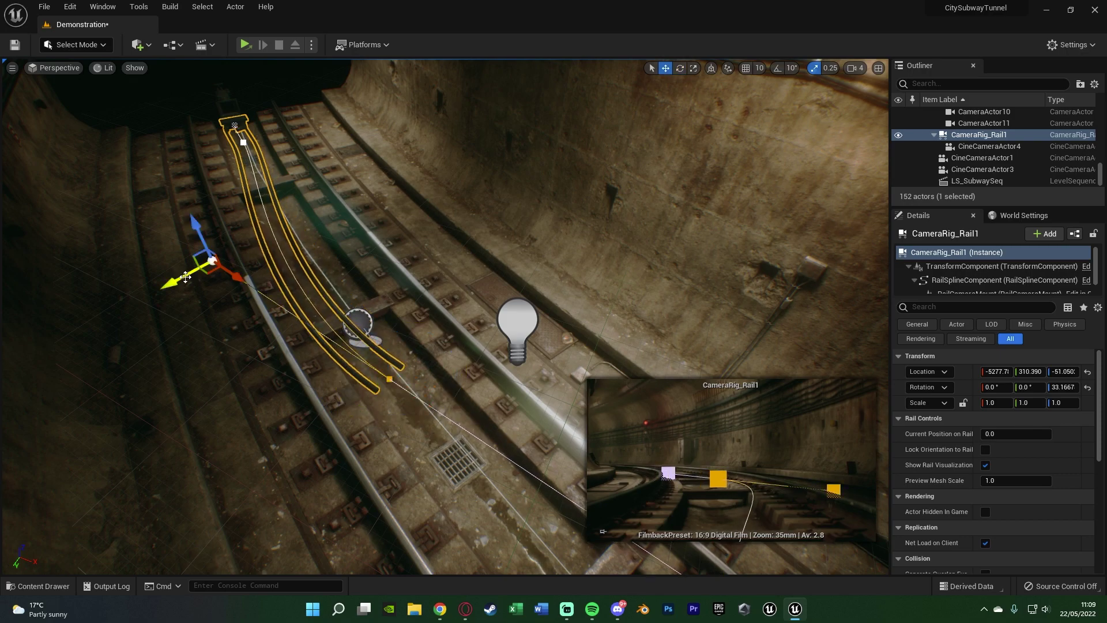
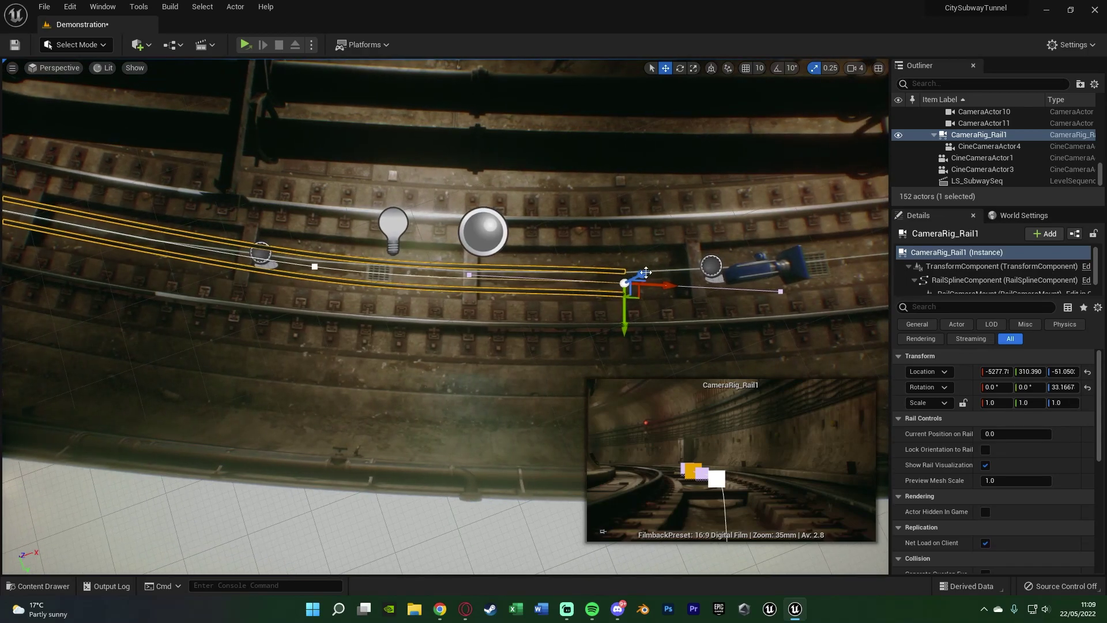
pyautogui.moveTo(610, 339); pyautogui.dragTo(626, 342)
pyautogui.press('w')
pyautogui.moveTo(249, 314); pyautogui.dragTo(271, 300, button='right')
pyautogui.press('a')
pyautogui.click(536, 314)
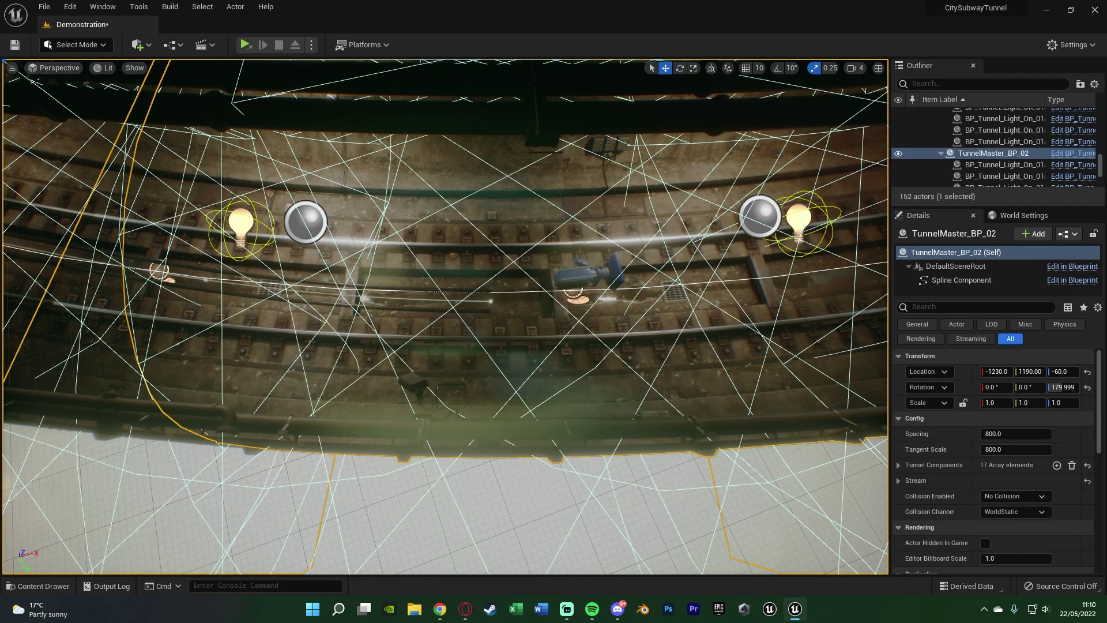
pyautogui.press('w')
pyautogui.moveTo(498, 287); pyautogui.dragTo(498, 287, button='right')
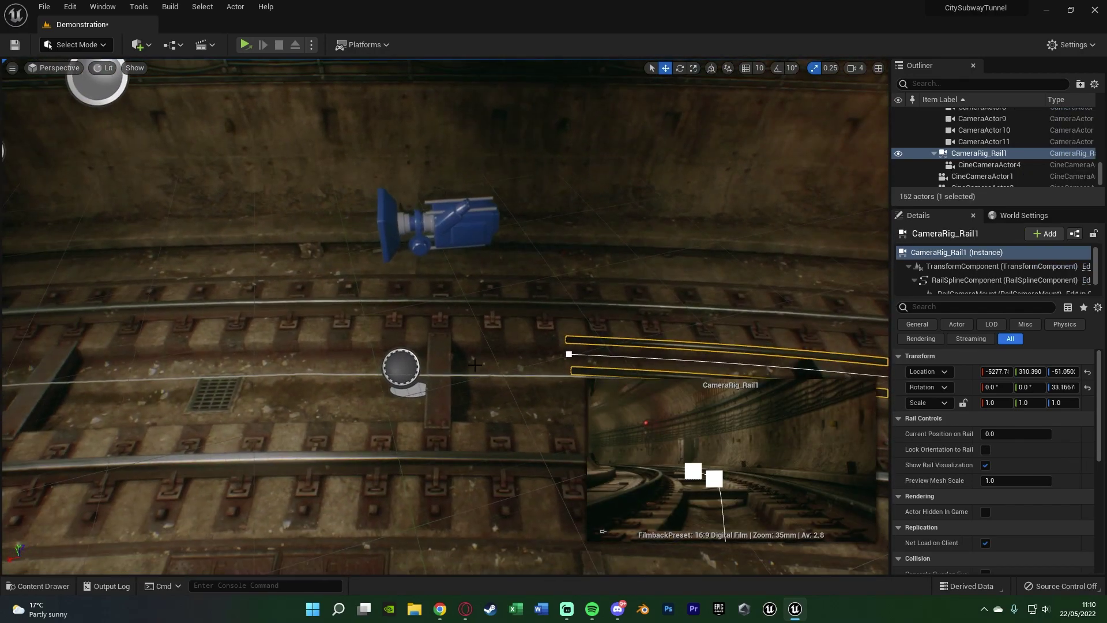
# Extend the camera rail from its end spline point farther down the tunnel and rotate the new point to match the track's direction
pyautogui.moveTo(571, 353); pyautogui.dragTo(130, 330)
pyautogui.press('e')
pyautogui.press('space')
pyautogui.press('space')
pyautogui.moveTo(404, 301); pyautogui.dragTo(353, 297, button='right')
pyautogui.moveTo(404, 301); pyautogui.dragTo(292, 289)
pyautogui.press('space')
pyautogui.moveTo(383, 249); pyautogui.dragTo(363, 234)
pyautogui.press('space')
pyautogui.press('space')
# Duplicate the rail's end spline point along the next stretch of track and rotate the added point to follow the bend
pyautogui.moveTo(444, 260); pyautogui.dragTo(519, 260, button='right')
pyautogui.moveTo(164, 273); pyautogui.dragTo(4, 292)
pyautogui.moveTo(418, 283); pyautogui.dragTo(370, 271, button='right')
pyautogui.keyDown('alt'); pyautogui.moveTo(614, 373); pyautogui.dragTo(347, 376); pyautogui.keyUp('alt')
pyautogui.moveTo(346, 376); pyautogui.dragTo(254, 404, button='right')
pyautogui.press('space')
pyautogui.moveTo(424, 268); pyautogui.dragTo(456, 275)
pyautogui.press('space')
pyautogui.press('space')
pyautogui.moveTo(494, 297); pyautogui.dragTo(493, 297, button='right')
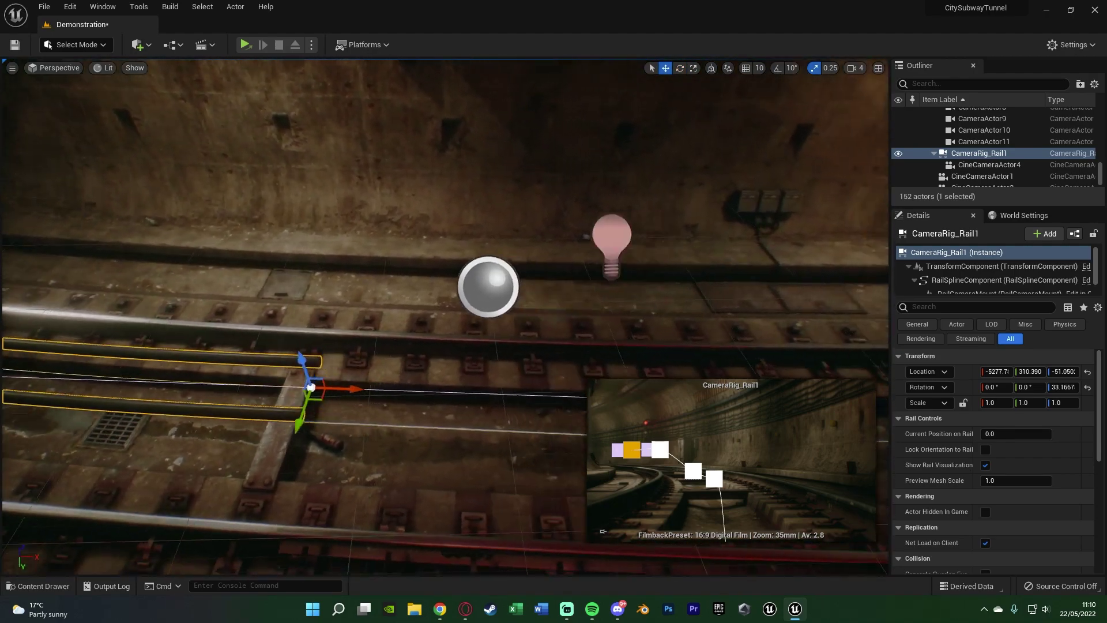
# Adjust the position and height of the rail's newest spline points so the rail keeps following the track
pyautogui.moveTo(329, 327); pyautogui.dragTo(351, 294, button='right')
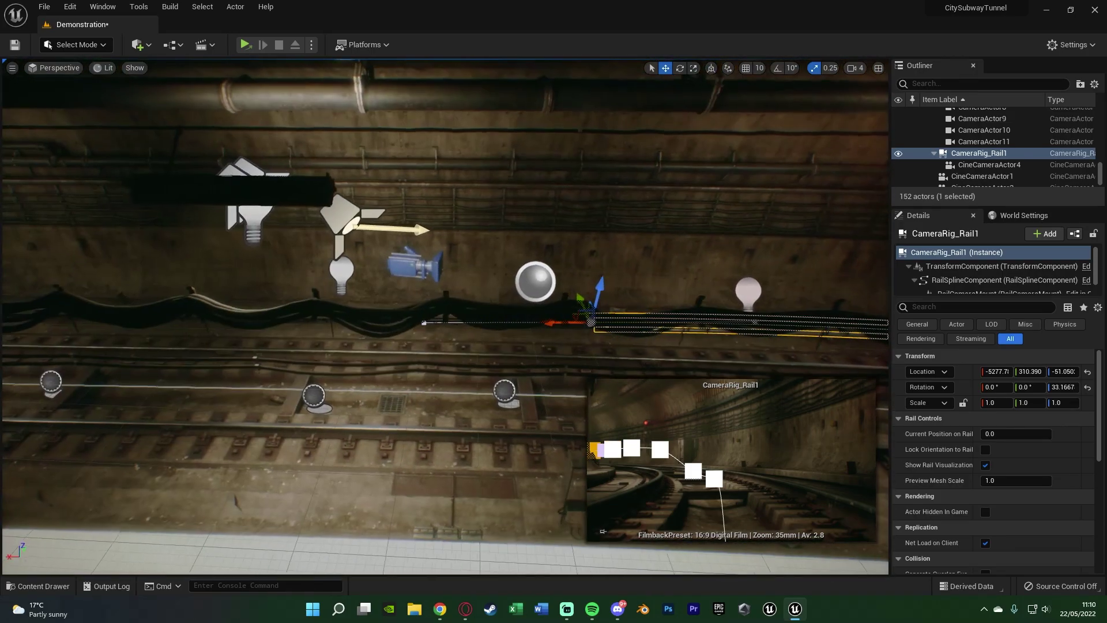
pyautogui.press('e')
pyautogui.press('w')
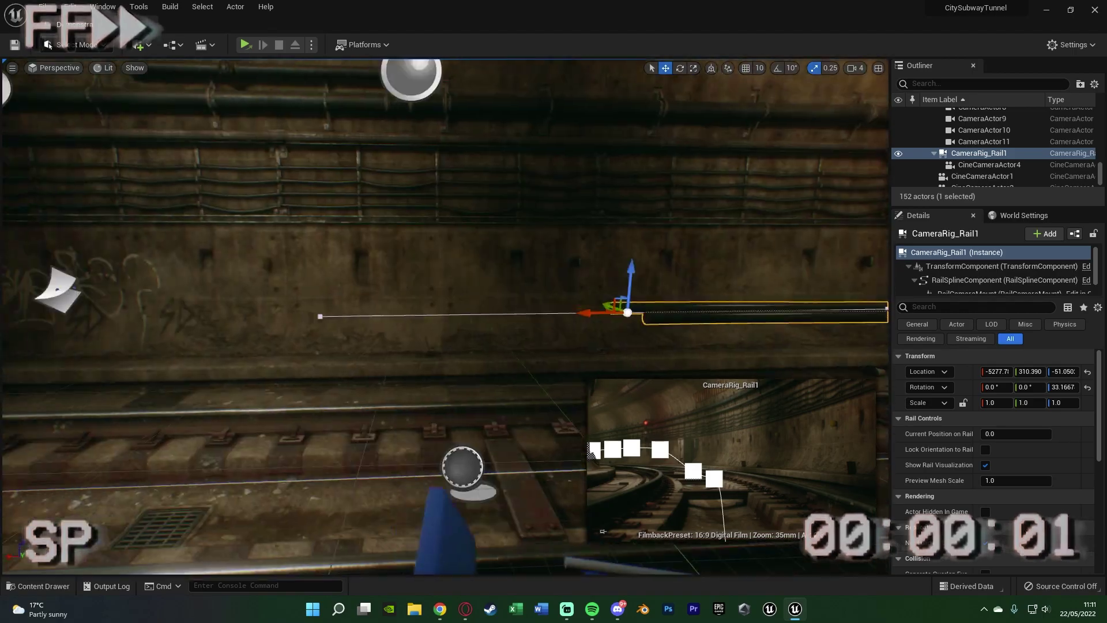
pyautogui.moveTo(445, 311); pyautogui.dragTo(403, 312, button='right')
pyautogui.moveTo(351, 323); pyautogui.dragTo(350, 355)
pyautogui.moveTo(444, 311); pyautogui.dragTo(403, 312, button='right')
pyautogui.click(539, 311)
pyautogui.moveTo(538, 274); pyautogui.dragTo(538, 259)
pyautogui.moveTo(444, 311); pyautogui.dragTo(404, 311, button='right')
# Continue the camera rail through the remaining tunnel section, placing its spline points between the running rails
pyautogui.click(757, 278)
pyautogui.moveTo(713, 282); pyautogui.dragTo(600, 311, button='right')
pyautogui.click(554, 311)
pyautogui.click(843, 315)
pyautogui.moveTo(843, 315); pyautogui.dragTo(842, 358, button='right')
pyautogui.moveTo(444, 311); pyautogui.dragTo(444, 358, button='right')
pyautogui.moveTo(648, 265); pyautogui.dragTo(161, 272)
pyautogui.click(583, 258)
pyautogui.moveTo(583, 257); pyautogui.dragTo(583, 191, button='right')
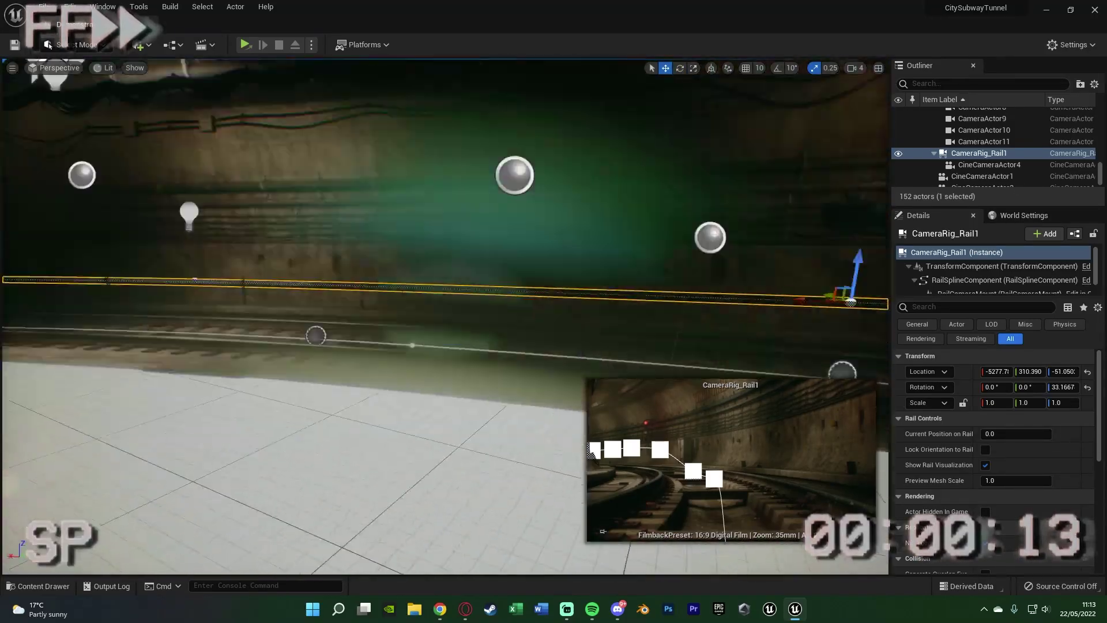
pyautogui.moveTo(444, 288); pyautogui.dragTo(271, 289, button='right')
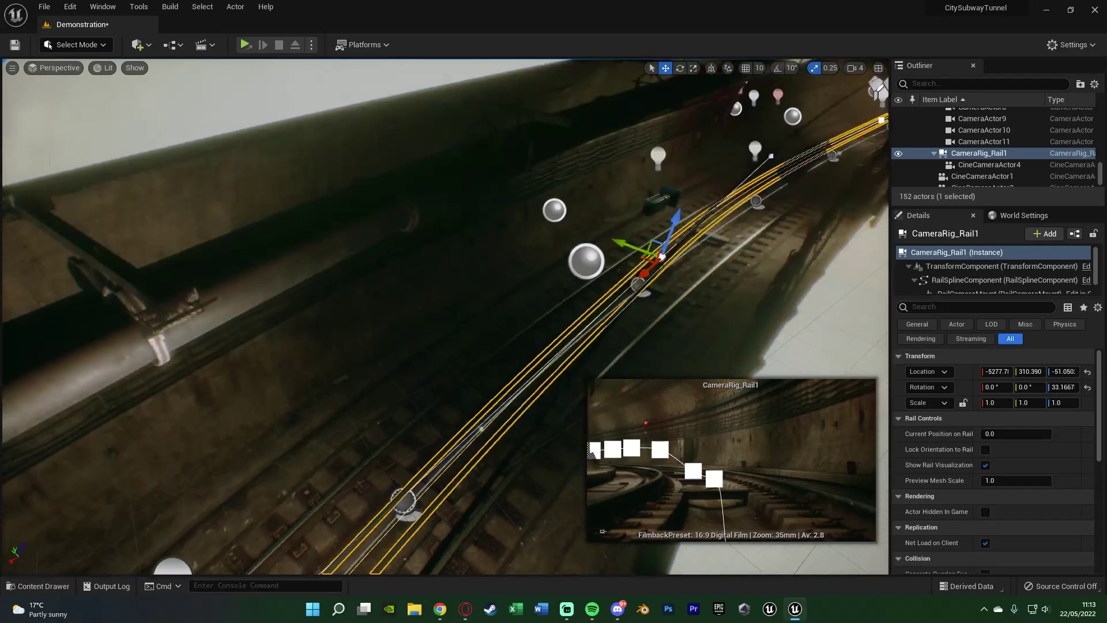
pyautogui.moveTo(444, 311); pyautogui.dragTo(571, 248, button='right')
# Reselect the camera rail at its starting end and preview the camera's travel by scrubbing Current Position on Rail
pyautogui.press('Escape')
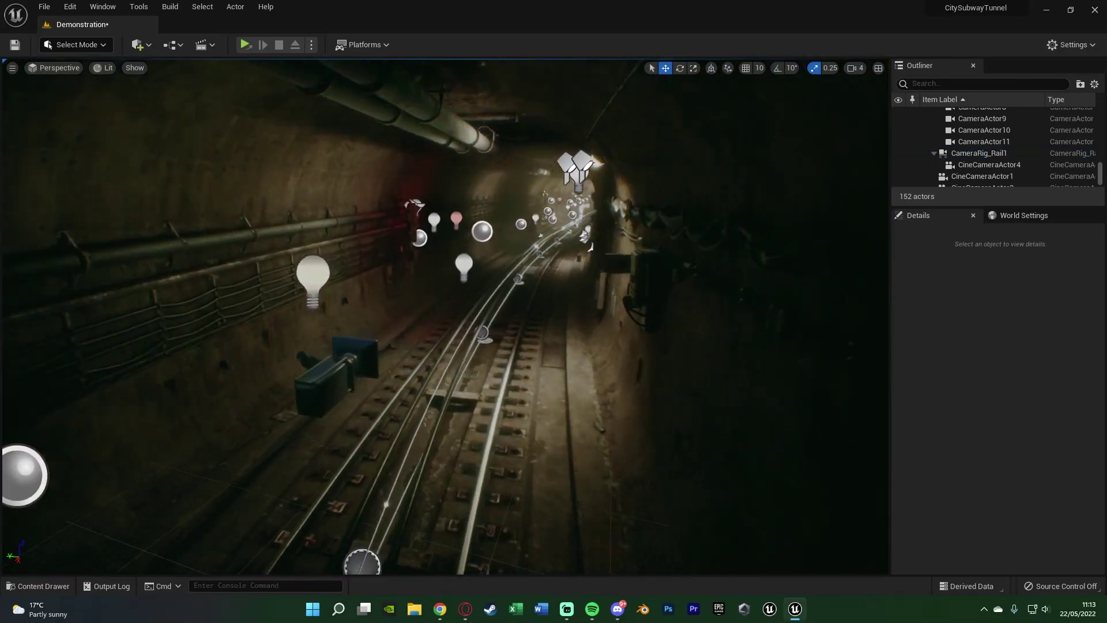
pyautogui.moveTo(627, 300); pyautogui.dragTo(627, 300, button='right')
pyautogui.moveTo(503, 319); pyautogui.dragTo(503, 319, button='right')
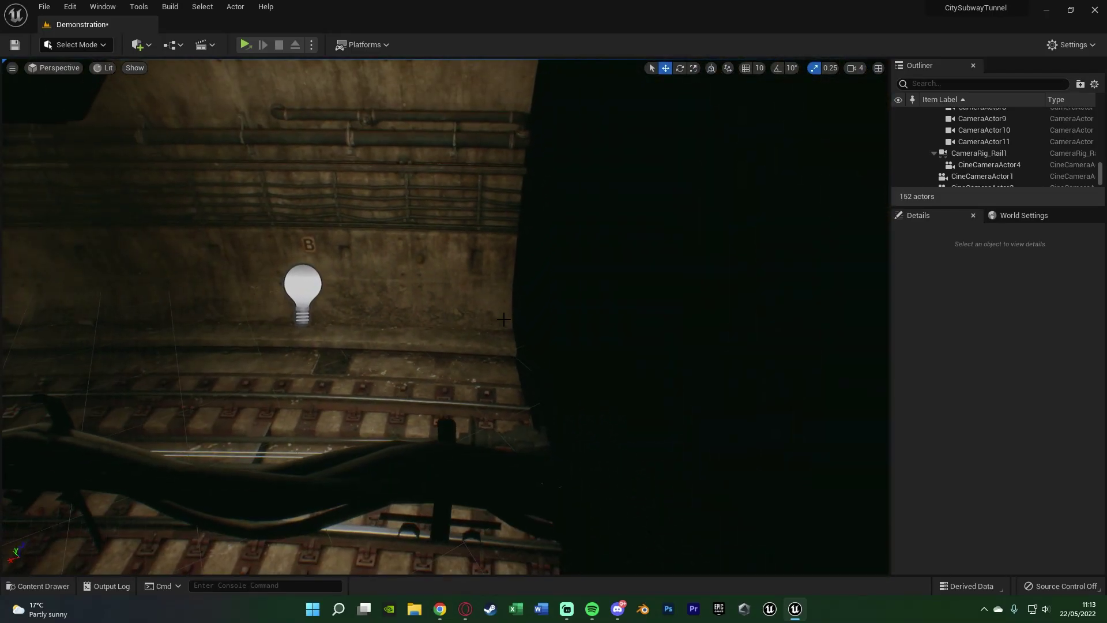
pyautogui.moveTo(504, 319); pyautogui.dragTo(504, 319, button='right')
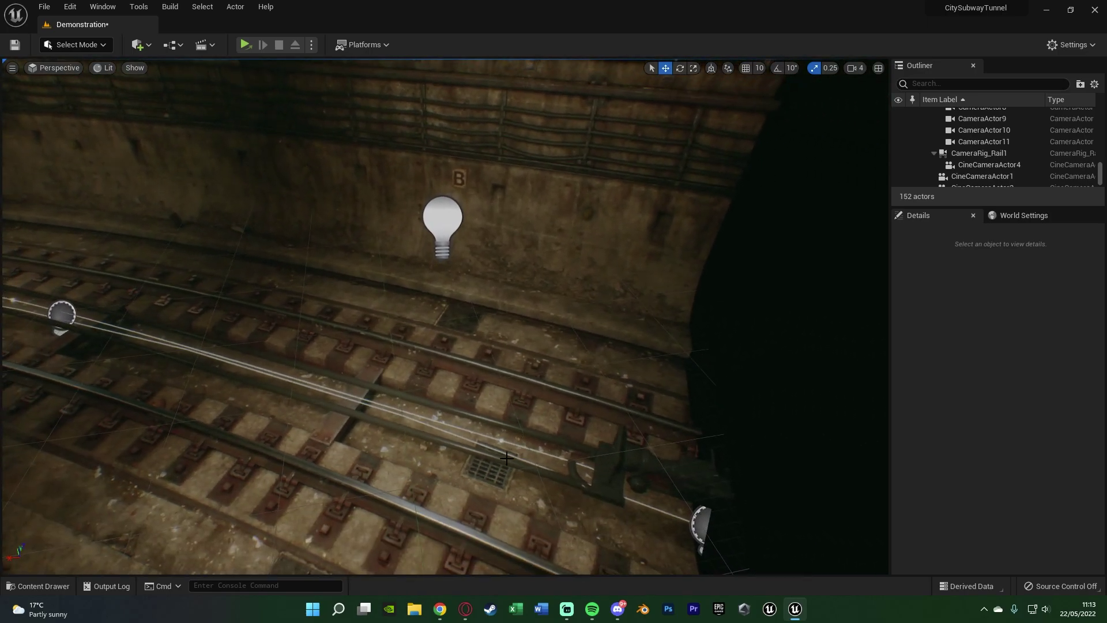
pyautogui.click(611, 496)
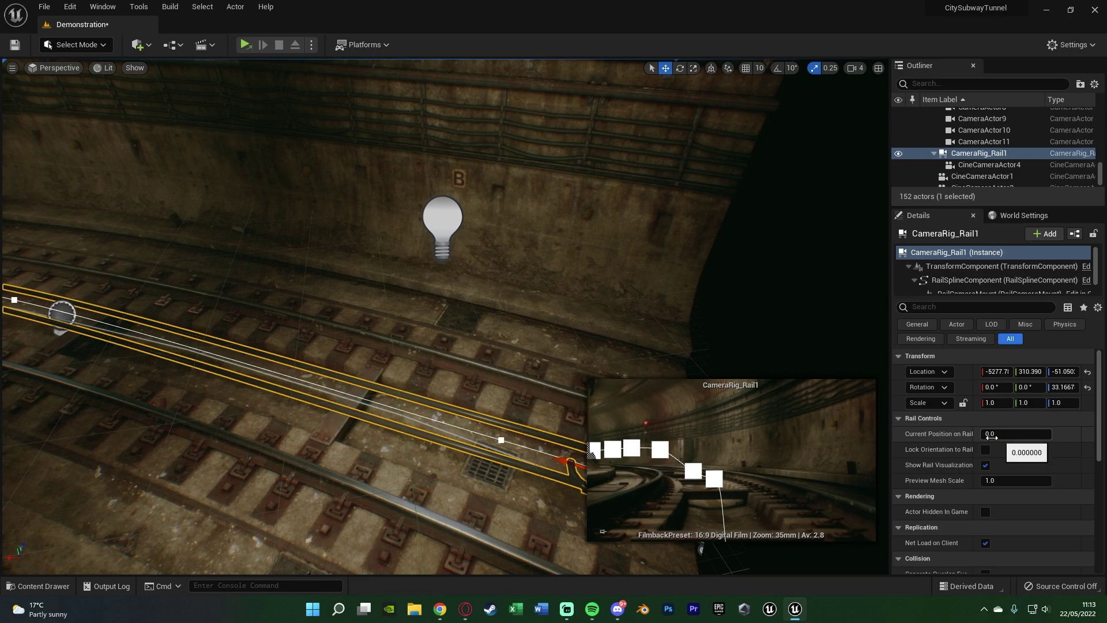
pyautogui.moveTo(1004, 433)
pyautogui.mouseDown()
pyautogui.moveTo(1042, 433)
pyautogui.moveTo(985, 433)
pyautogui.mouseUp()
pyautogui.moveTo(444, 316); pyautogui.dragTo(351, 314, button='right')
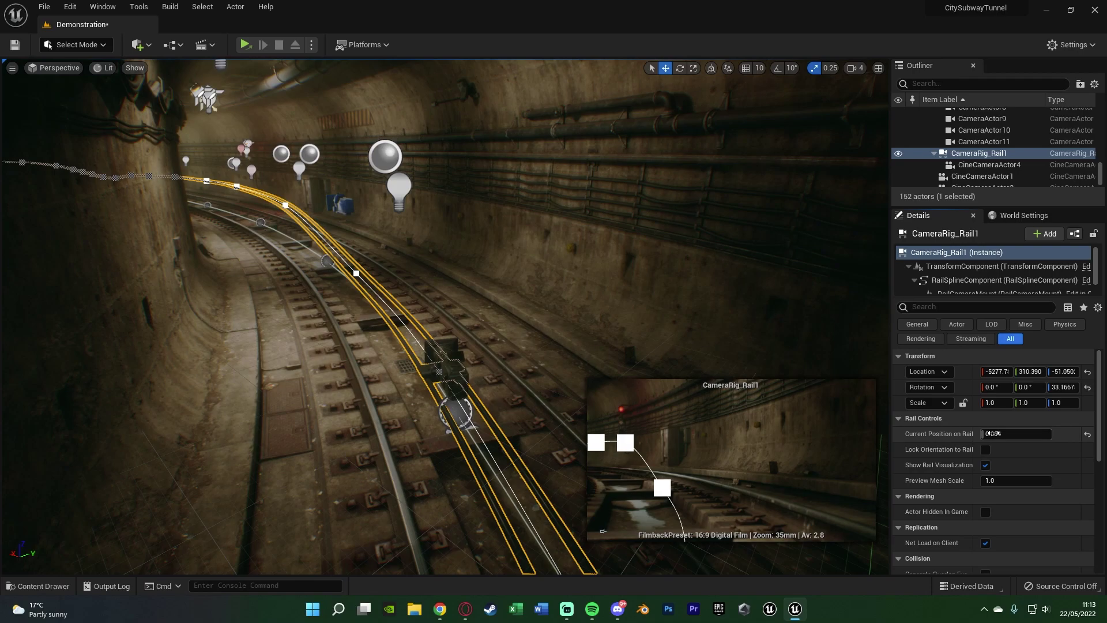
pyautogui.moveTo(994, 433); pyautogui.dragTo(1000, 433)
pyautogui.moveTo(373, 429)
pyautogui.mouseDown(button='right')
pyautogui.moveTo(329, 386)
pyautogui.moveTo(373, 429)
pyautogui.mouseUp(button='right')
pyautogui.press('w')
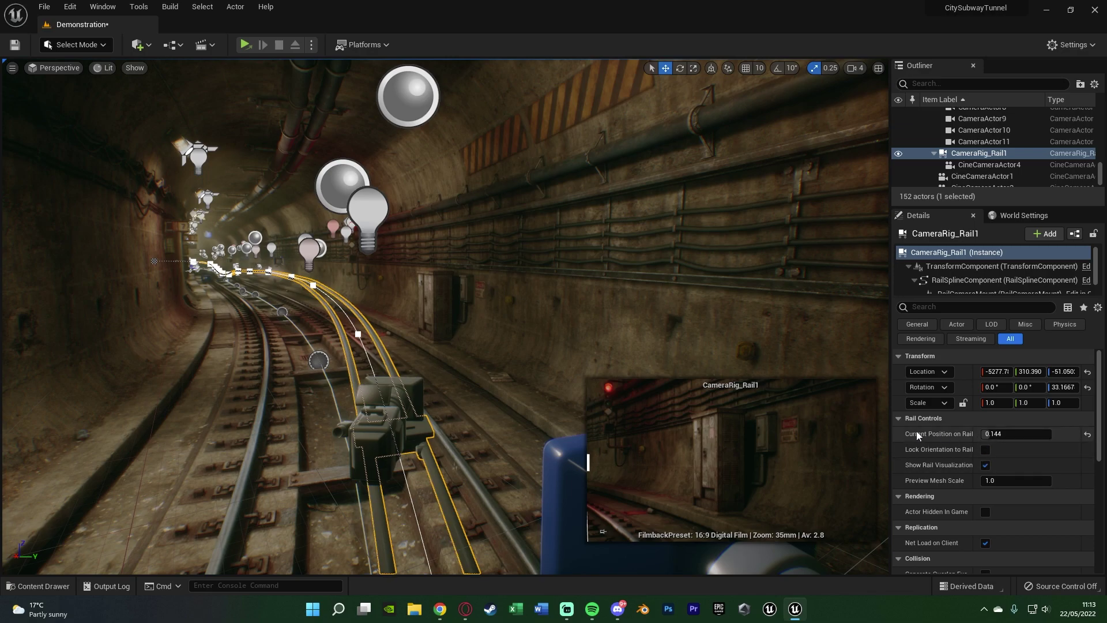
# Enable Lock Orientation to Rail, and scrub Current Position on Rail to check the camera's turning before returning it to the start
pyautogui.click(985, 451)
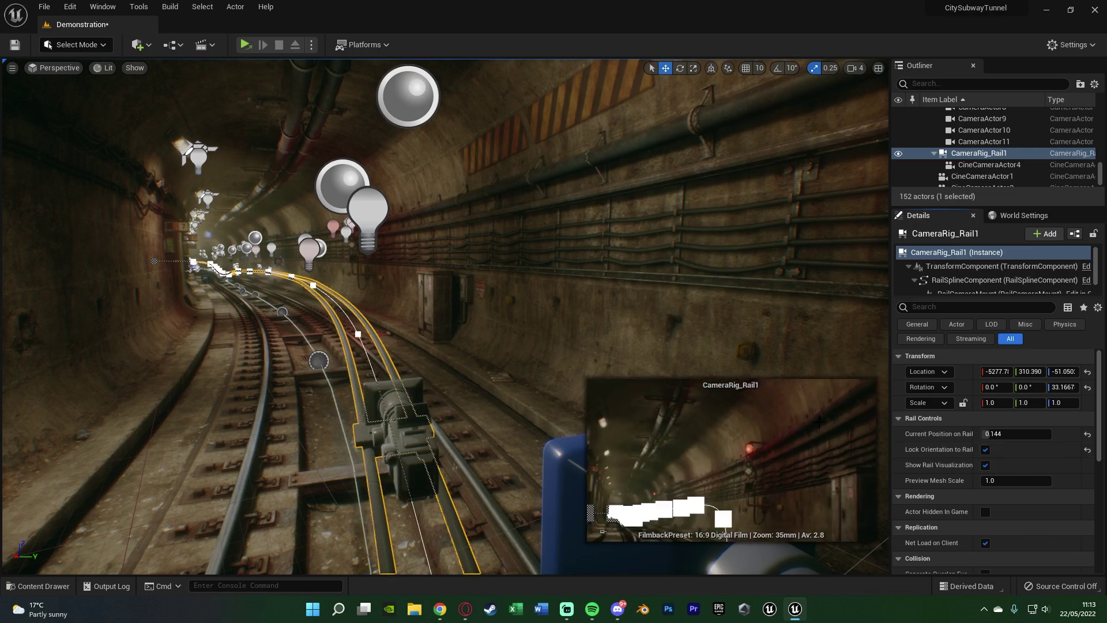
pyautogui.moveTo(1017, 434)
pyautogui.mouseDown()
pyautogui.moveTo(1032, 434)
pyautogui.moveTo(995, 434)
pyautogui.moveTo(1009, 433)
pyautogui.mouseUp()
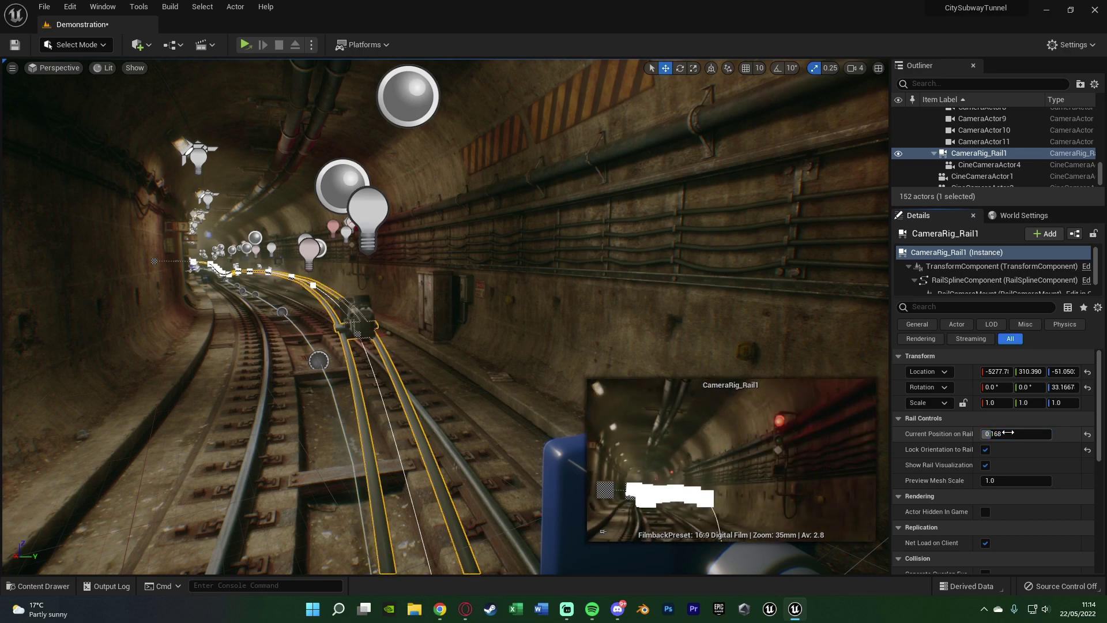
pyautogui.moveTo(1008, 433); pyautogui.dragTo(980, 433)
pyautogui.moveTo(519, 311); pyautogui.dragTo(721, 346, button='right')
pyautogui.moveTo(487, 292)
pyautogui.mouseDown(button='right')
pyautogui.moveTo(462, 292)
pyautogui.moveTo(473, 282)
pyautogui.moveTo(646, 369)
pyautogui.moveTo(462, 300)
pyautogui.moveTo(479, 329)
pyautogui.moveTo(479, 294)
pyautogui.mouseUp(button='right')
pyautogui.press('Escape')
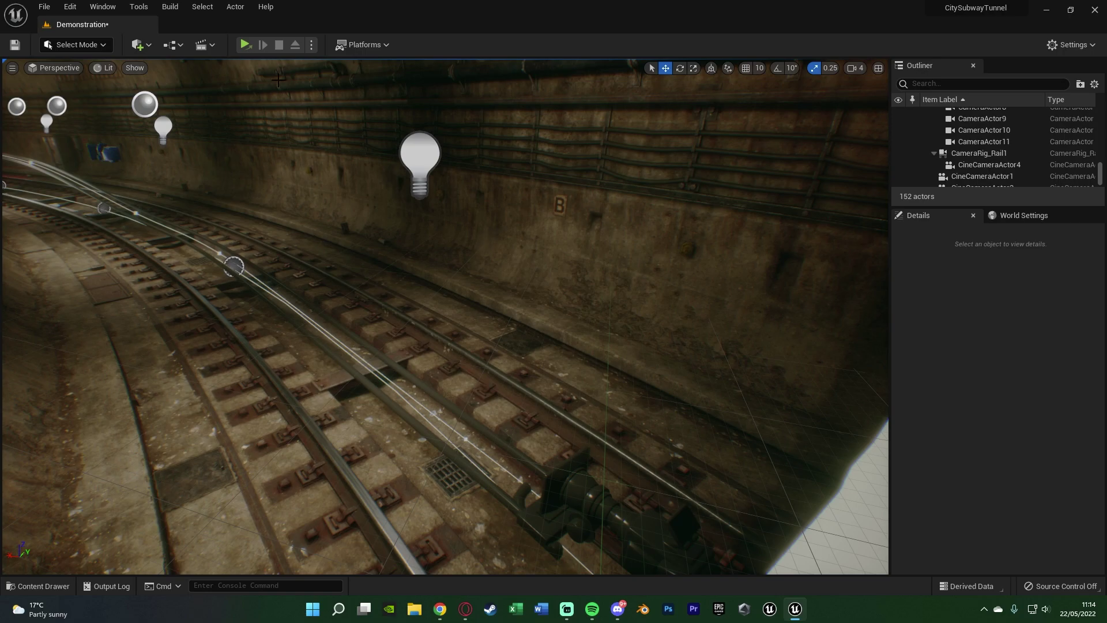
# Add a level sequence saved as SubwayCinematic in the Content folder and display its timeline in frames
pyautogui.click(213, 45)
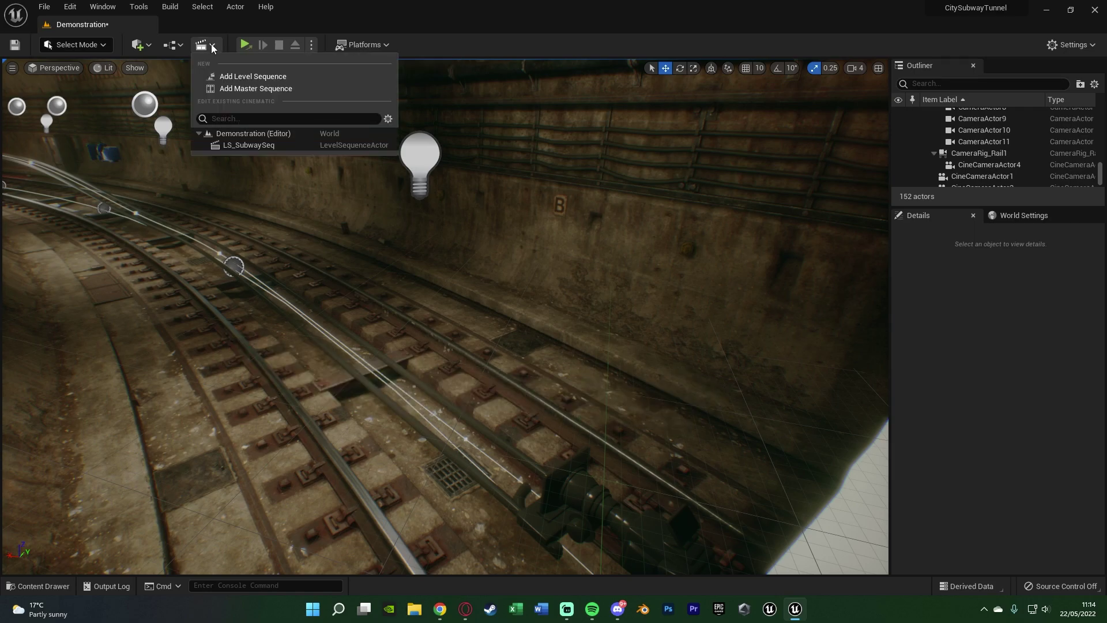
pyautogui.click(243, 73)
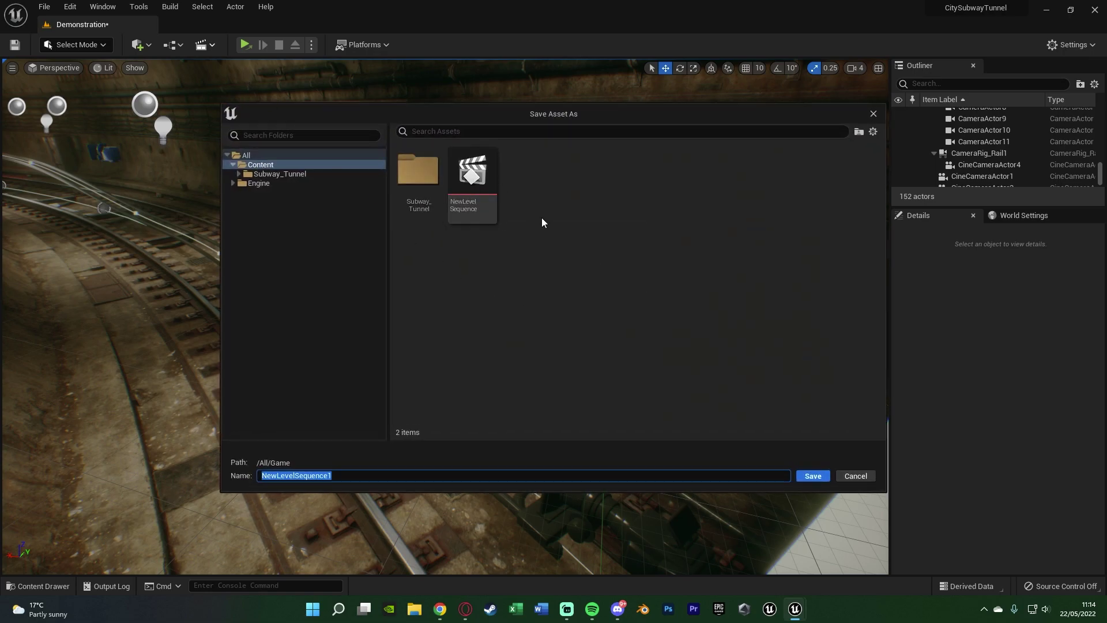
pyautogui.write('SubwayCinematic')
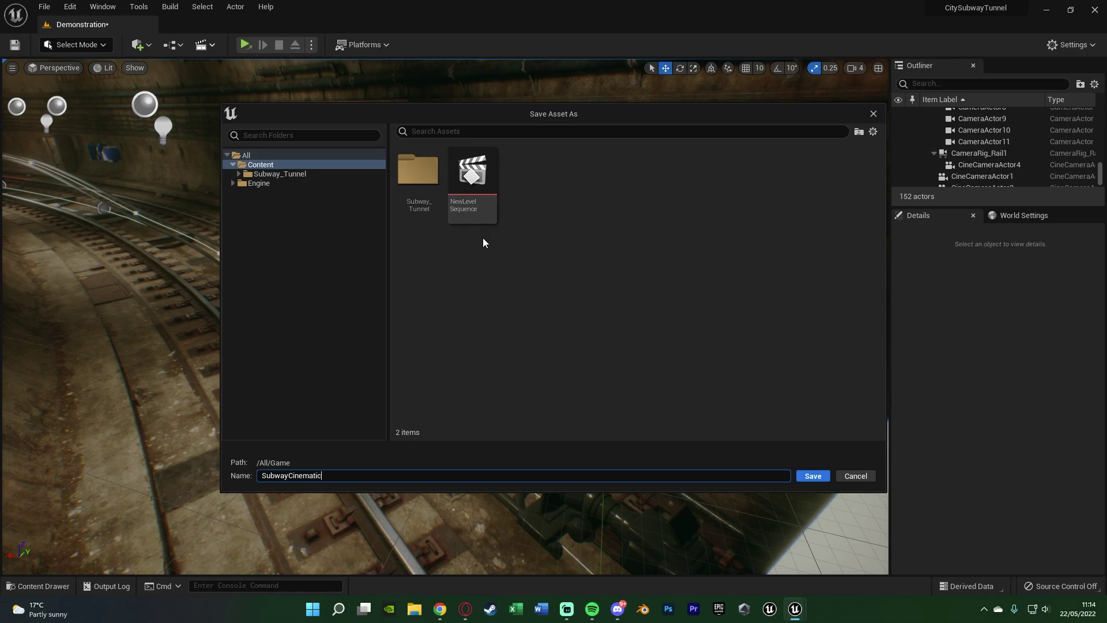
pyautogui.click(813, 476)
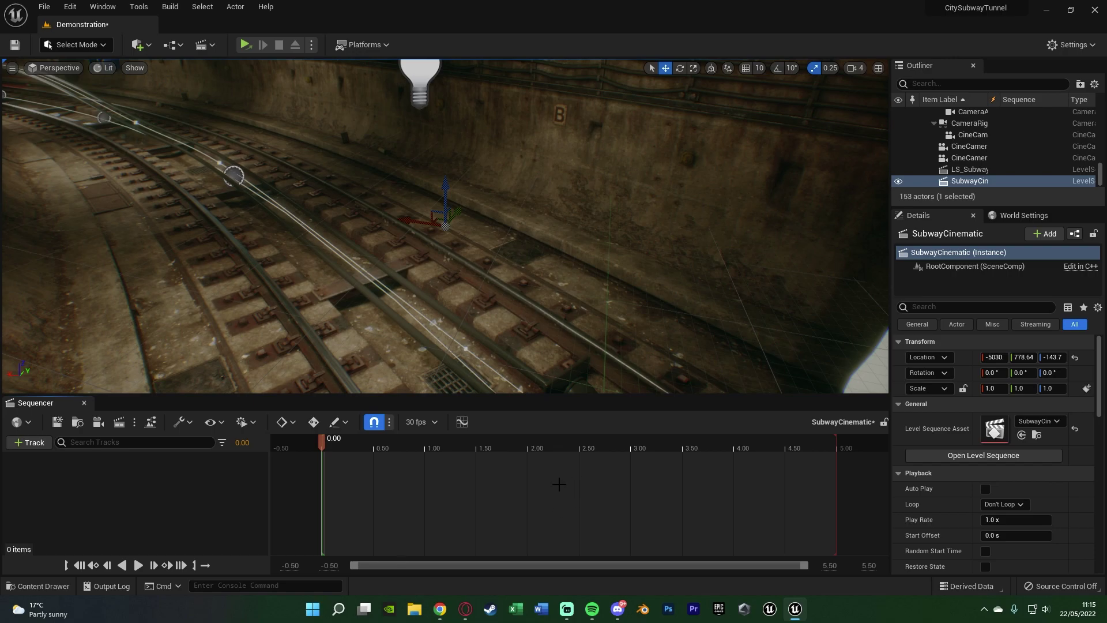
pyautogui.hotkey('ctrl', 't')
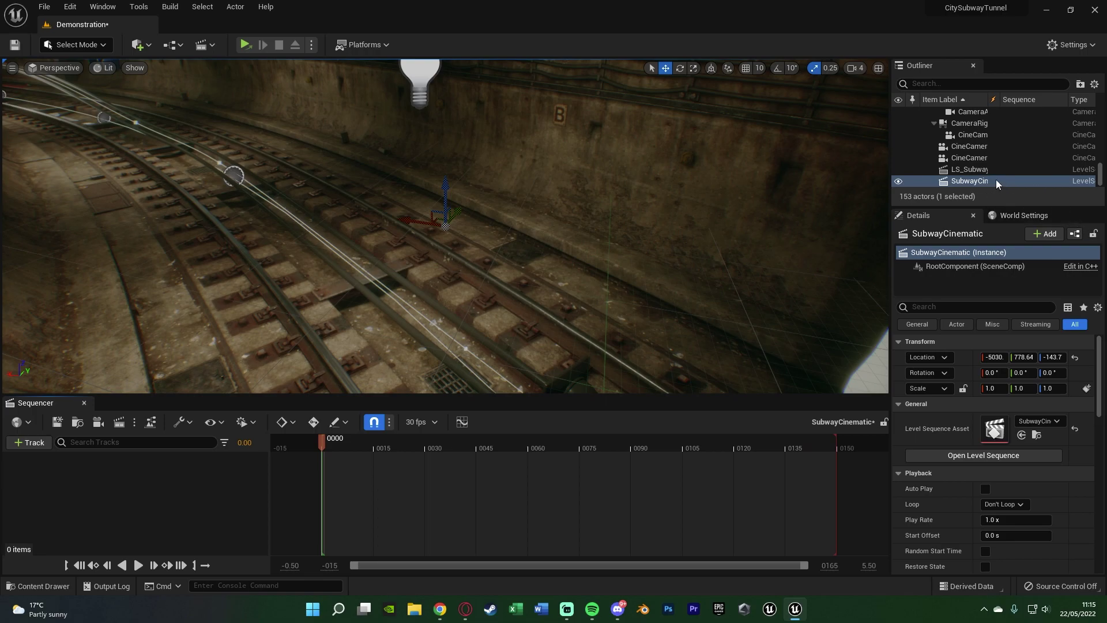
# Close the Sequencer and reopen the SubwayCinematic level sequence from its actor
pyautogui.click(983, 455)
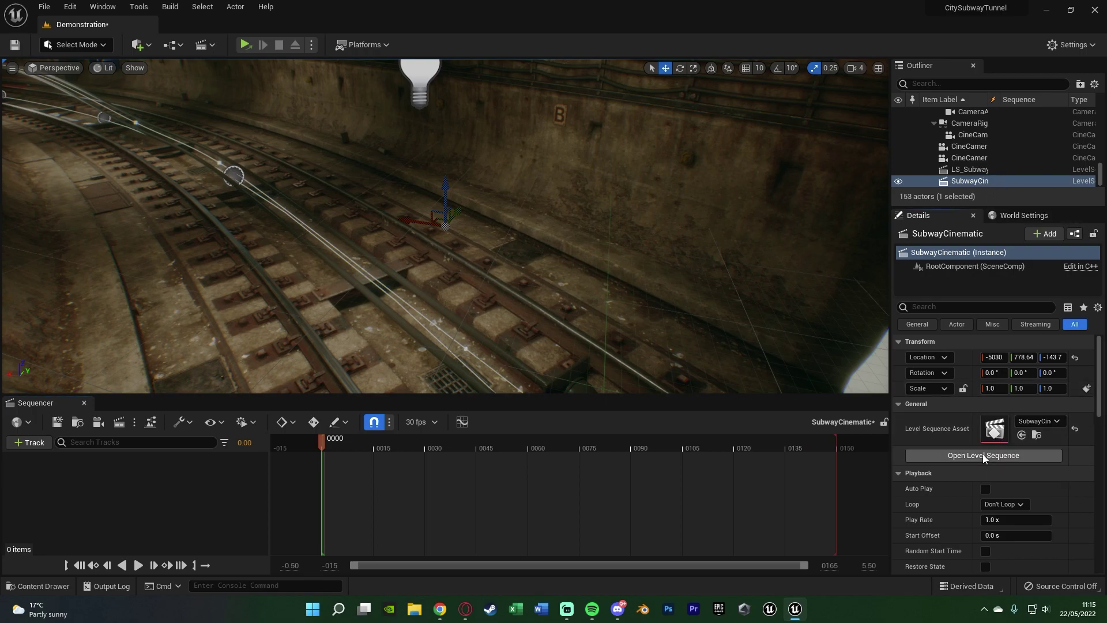
pyautogui.click(85, 403)
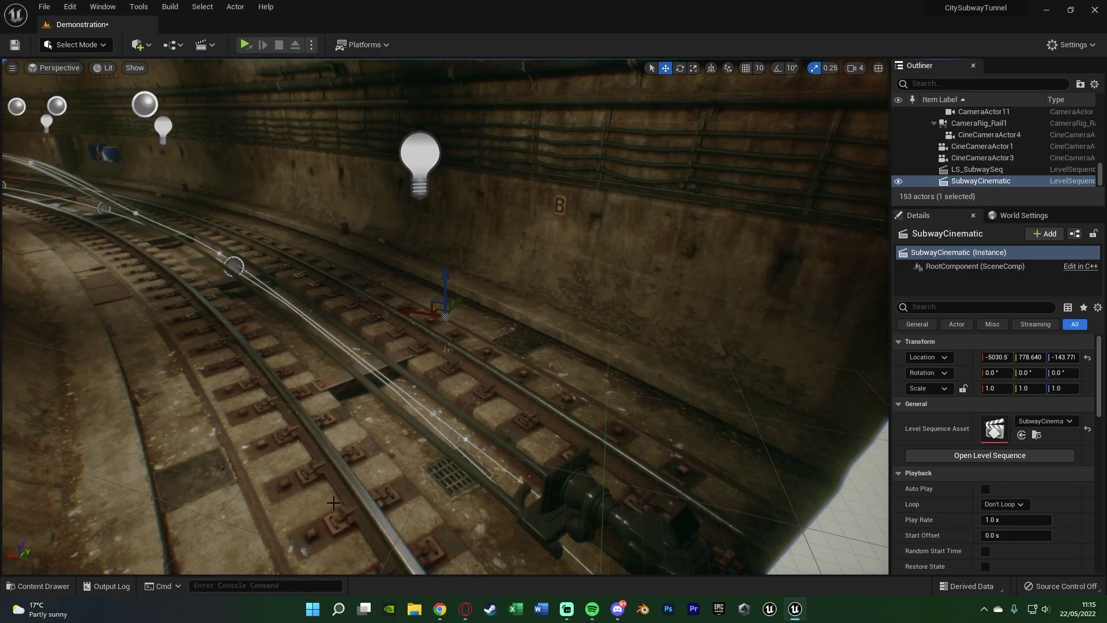
pyautogui.click(1013, 455)
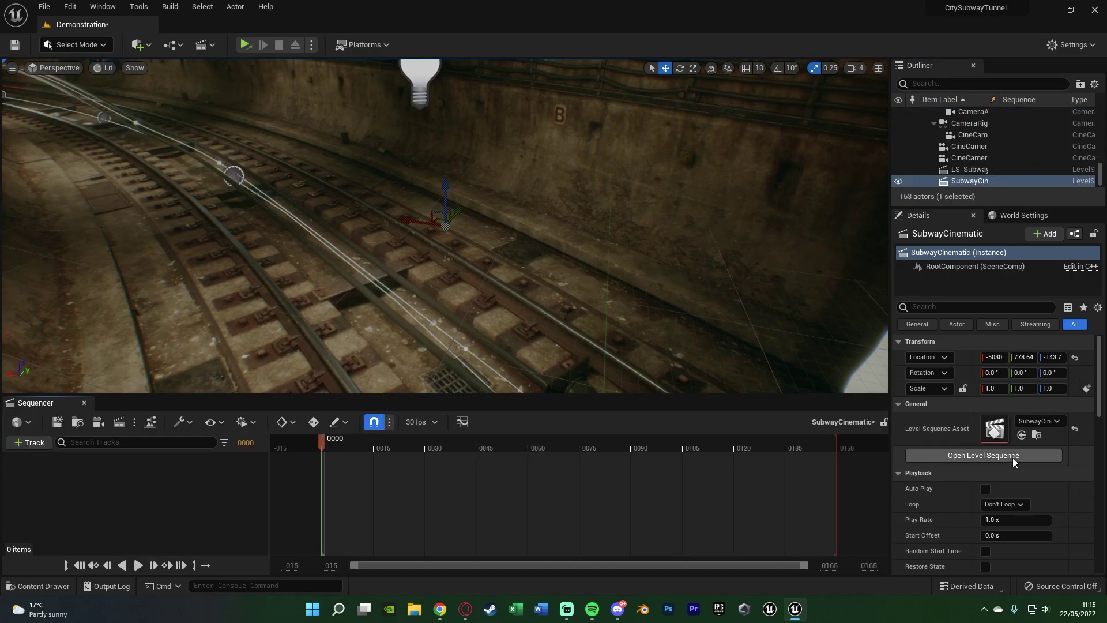
# Select both the cine camera and its camera rail, and add the two actors to the SubwayCinematic sequence
pyautogui.moveTo(588, 148); pyautogui.dragTo(730, 266, button='right')
pyautogui.moveTo(444, 266); pyautogui.dragTo(444, 268, button='right')
pyautogui.click(517, 261)
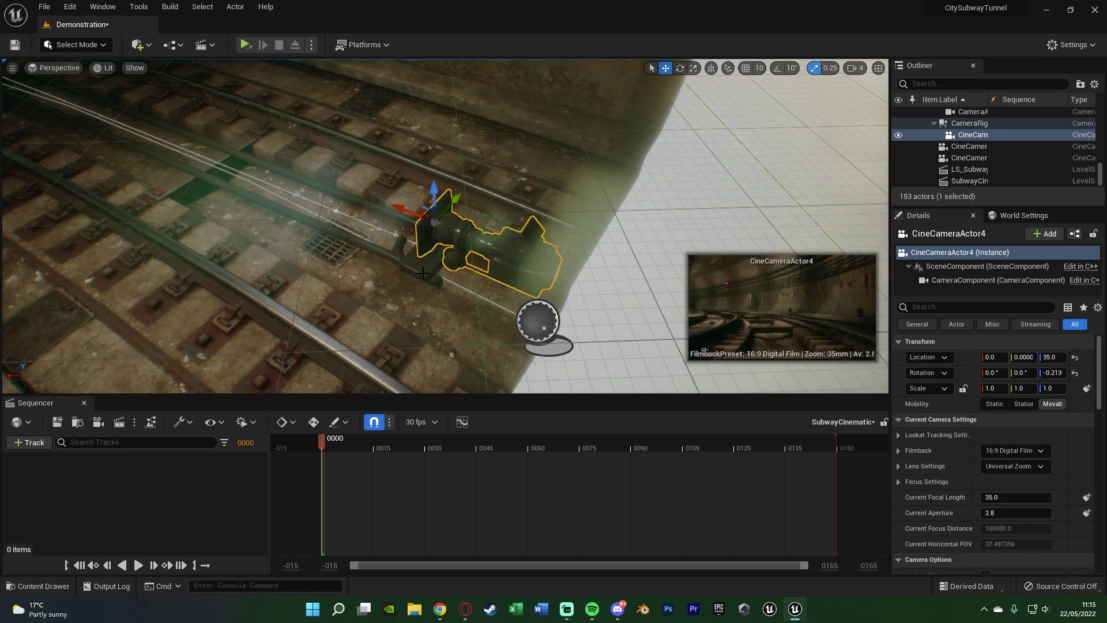
pyautogui.keyDown('ctrl'); pyautogui.click(479, 285); pyautogui.keyUp('ctrl')
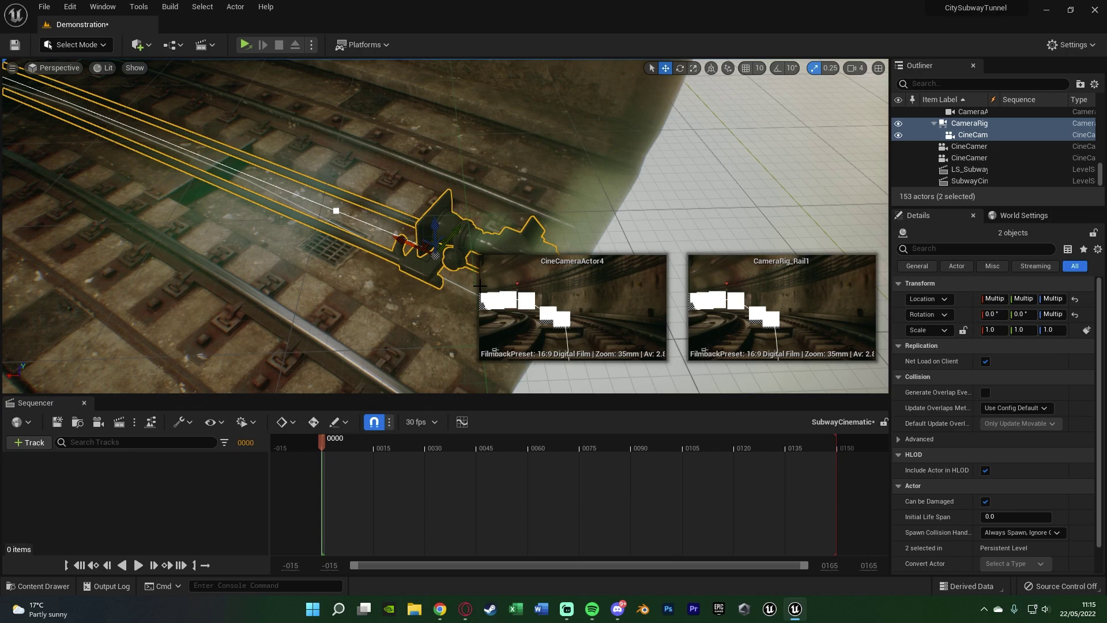
pyautogui.click(501, 254)
pyautogui.keyDown('ctrl'); pyautogui.click(431, 271); pyautogui.keyUp('ctrl')
pyautogui.click(32, 443)
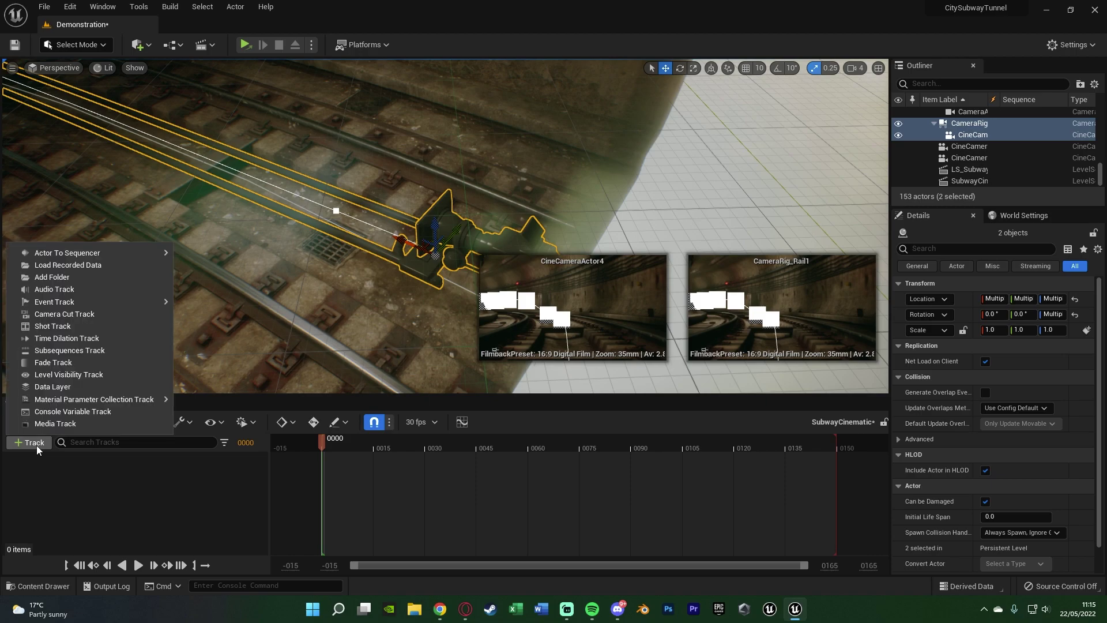
pyautogui.moveTo(121, 253)
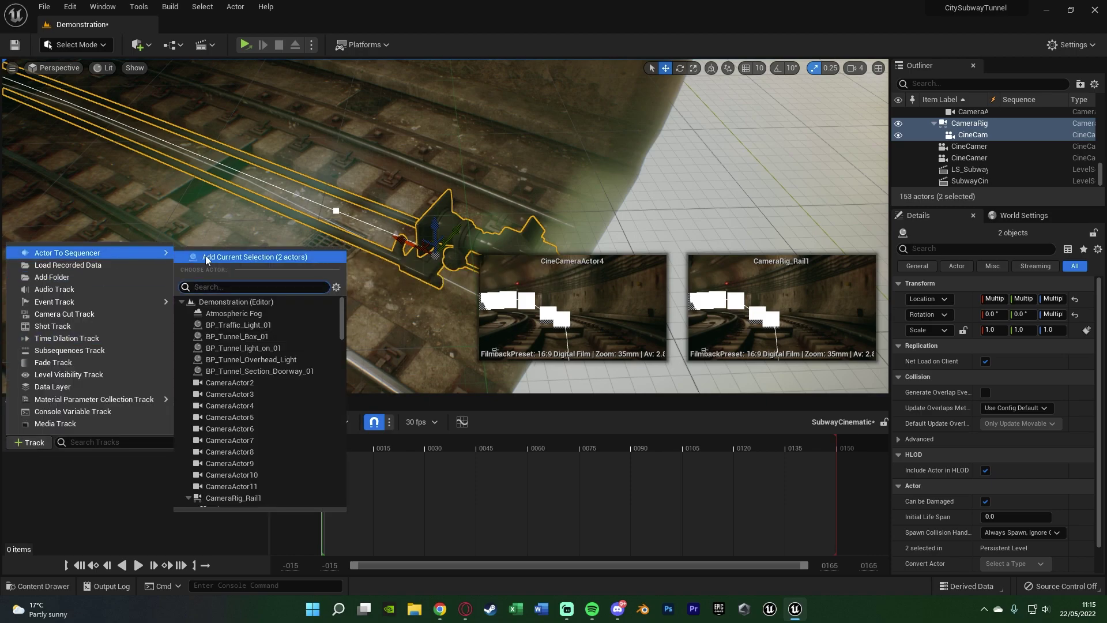
pyautogui.click(226, 255)
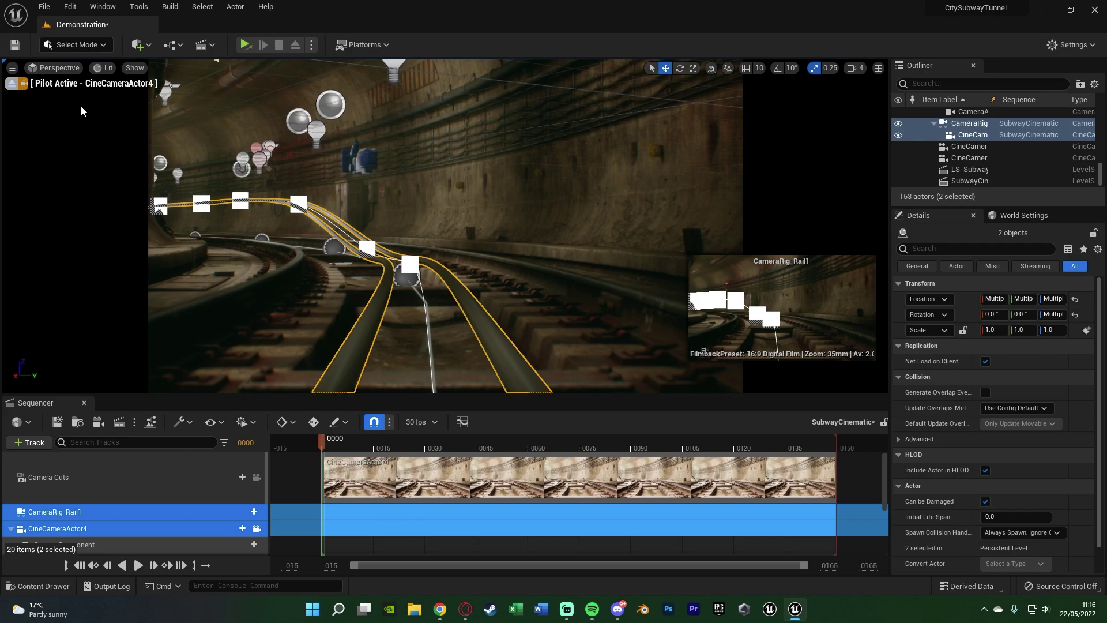
# Stop piloting CineCameraActor4 and frame the camera and rail from outside
pyautogui.click(11, 85)
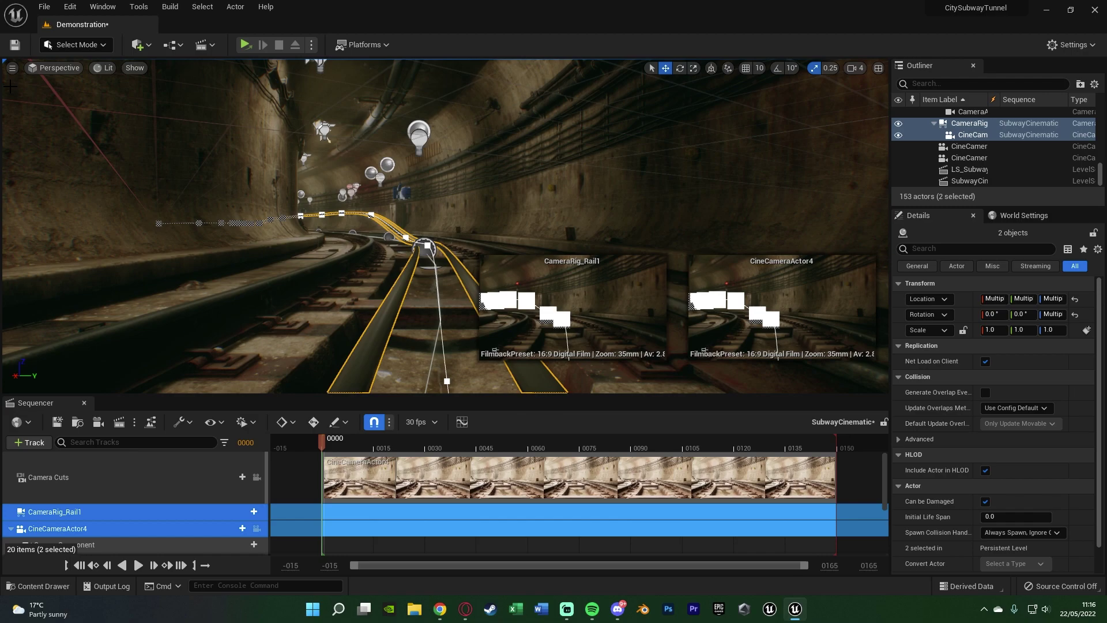
pyautogui.press('f')
pyautogui.moveTo(381, 225)
pyautogui.mouseDown(button='right')
pyautogui.moveTo(381, 300)
pyautogui.moveTo(381, 225)
pyautogui.mouseUp(button='right')
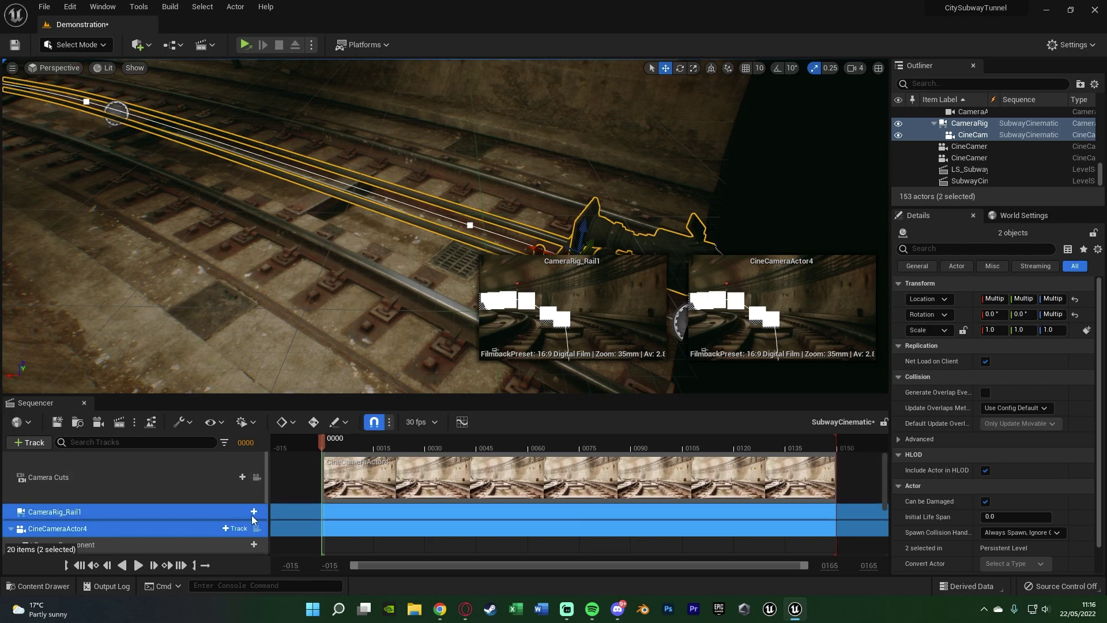
# Key the Transform track of CineCameraActor4 at frame 0
pyautogui.scroll(-1, 158, 503)
pyautogui.click(118, 518)
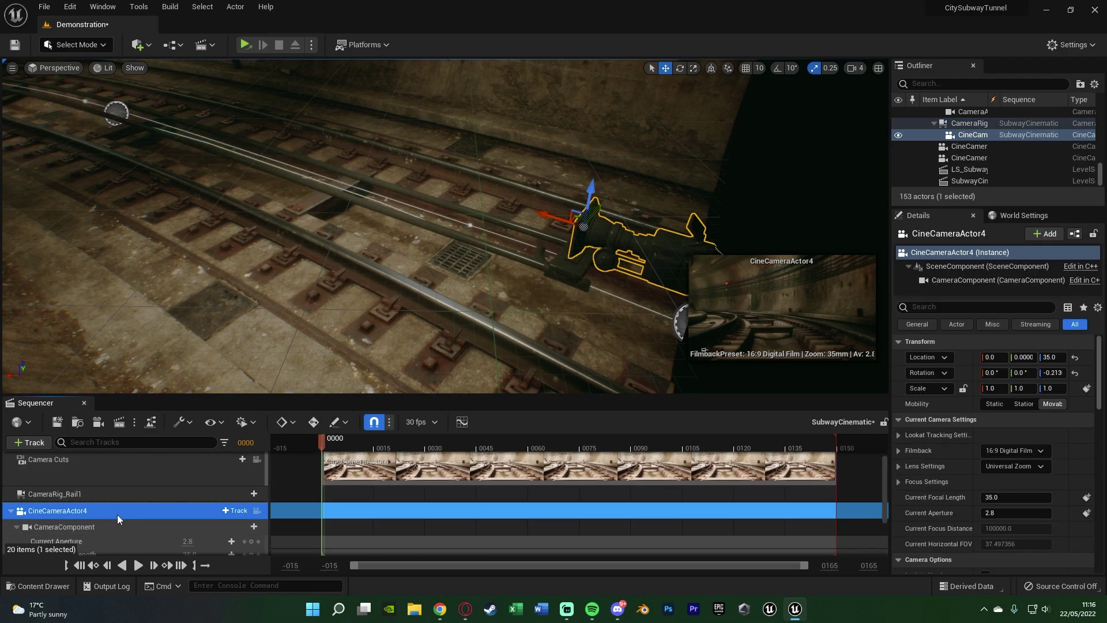
pyautogui.scroll(-3, 117, 515)
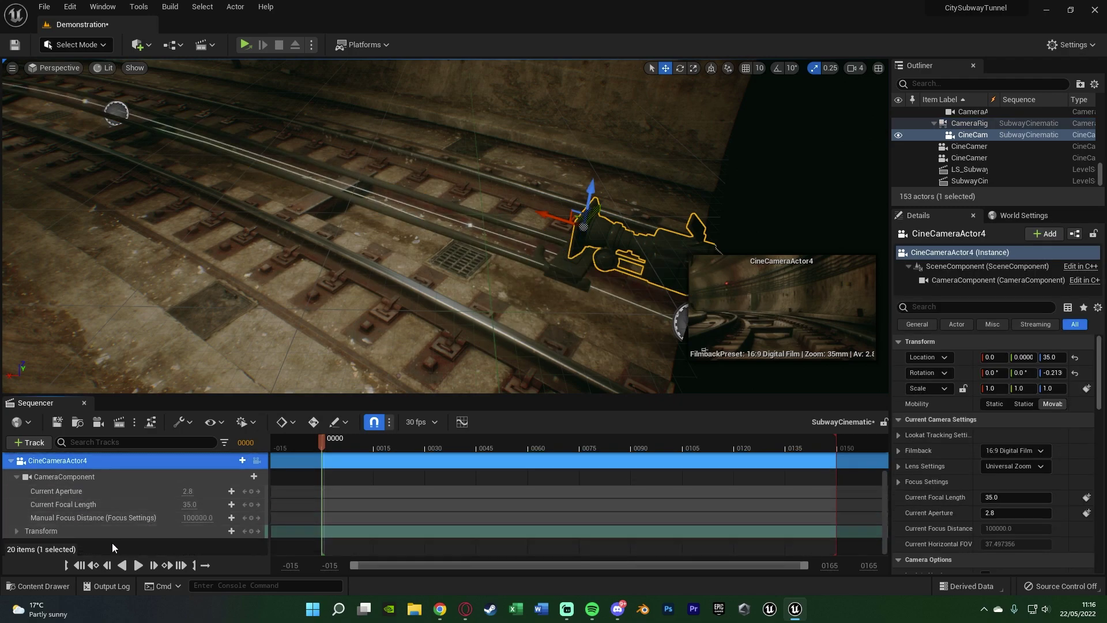
pyautogui.click(250, 532)
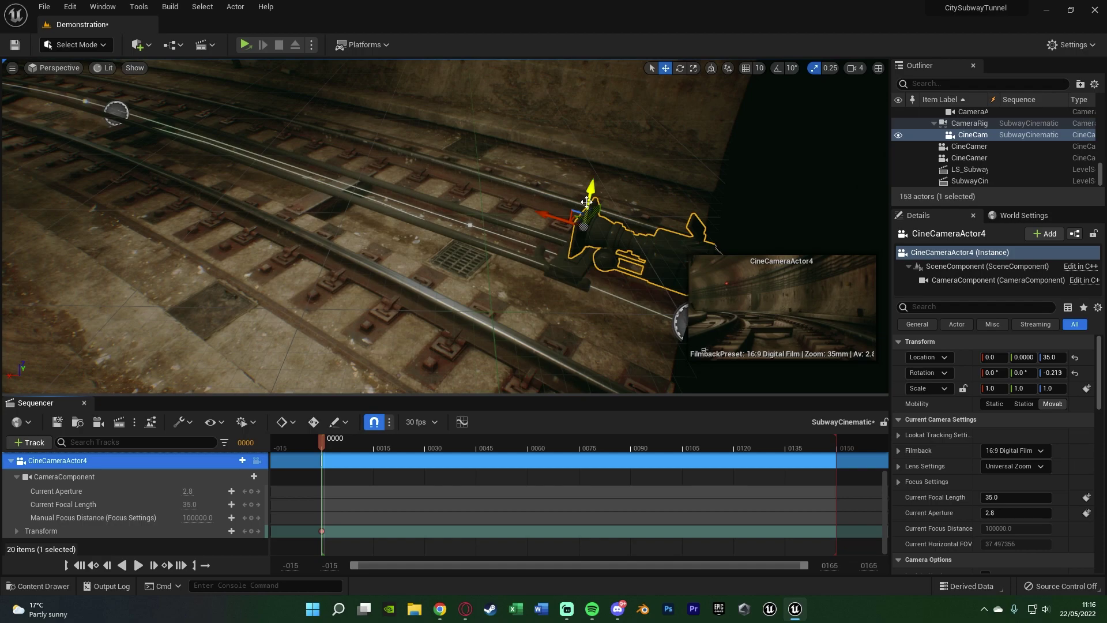
# Add a Current Position on Rail track to CameraRig_Rail1 in the sequence
pyautogui.scroll(3, 133, 514)
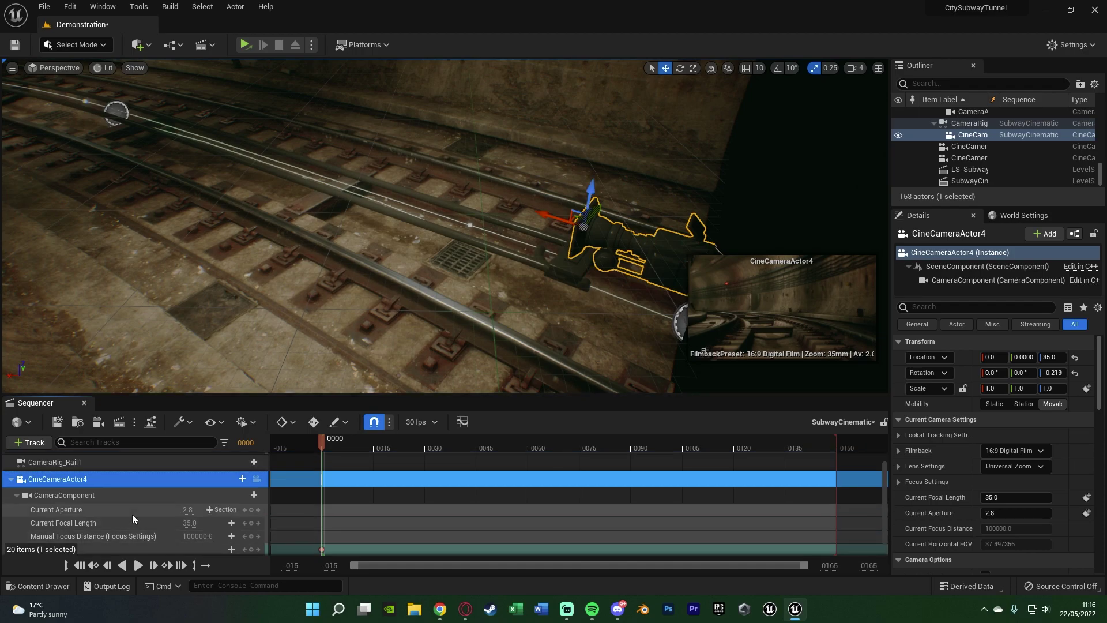
pyautogui.click(106, 505)
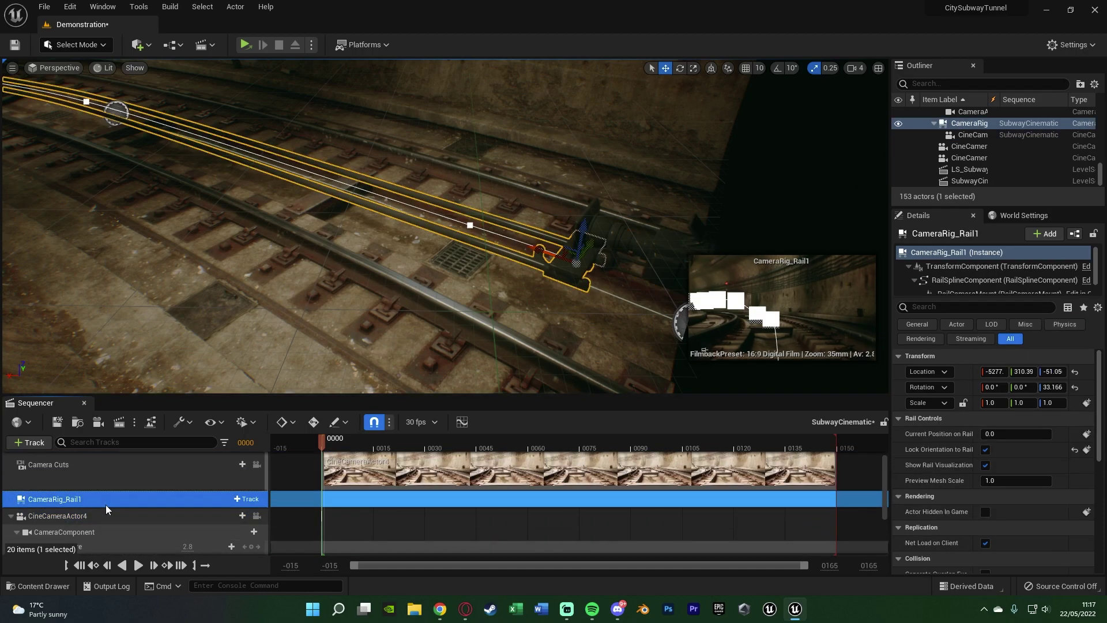
pyautogui.click(248, 499)
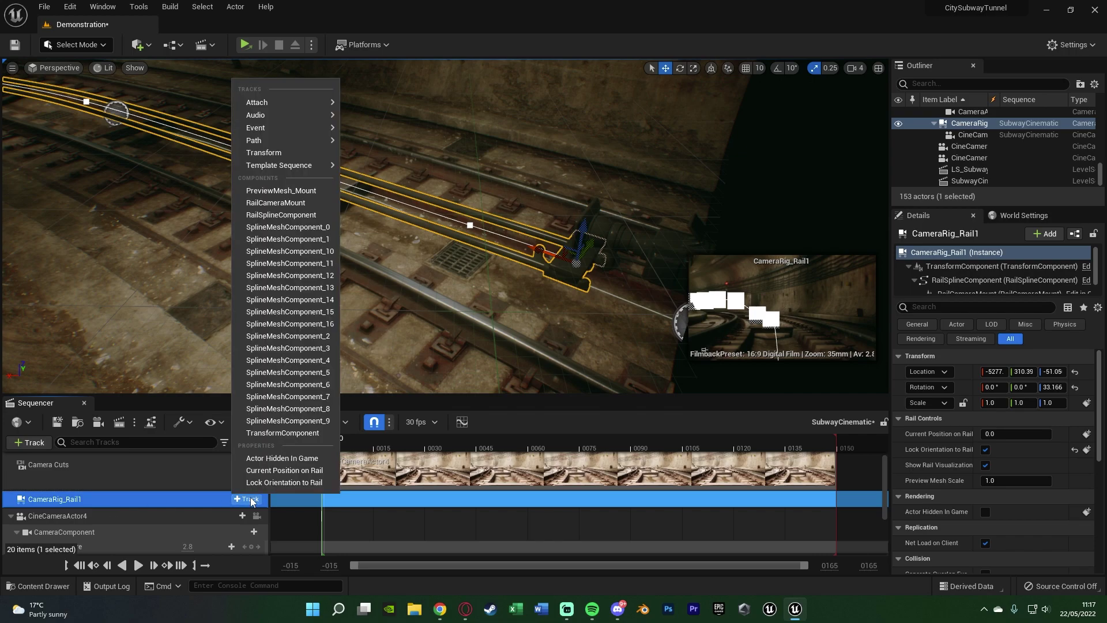
pyautogui.click(270, 472)
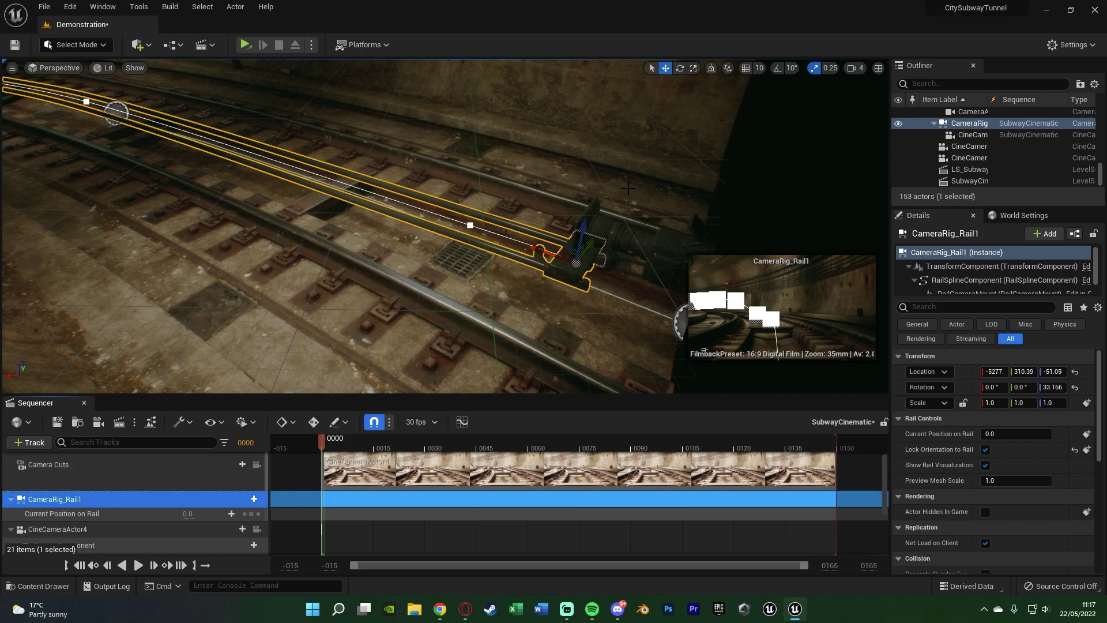
# Set the rail's Current Position on Rail to 0 and key it at the sequence start
pyautogui.moveTo(188, 514)
pyautogui.mouseDown()
pyautogui.moveTo(225, 514)
pyautogui.moveTo(188, 515)
pyautogui.mouseUp()
pyautogui.click(192, 514)
pyautogui.write('0')
pyautogui.press('Return')
pyautogui.click(251, 514)
# Switch the sequence's time display to seconds
pyautogui.click(430, 424)
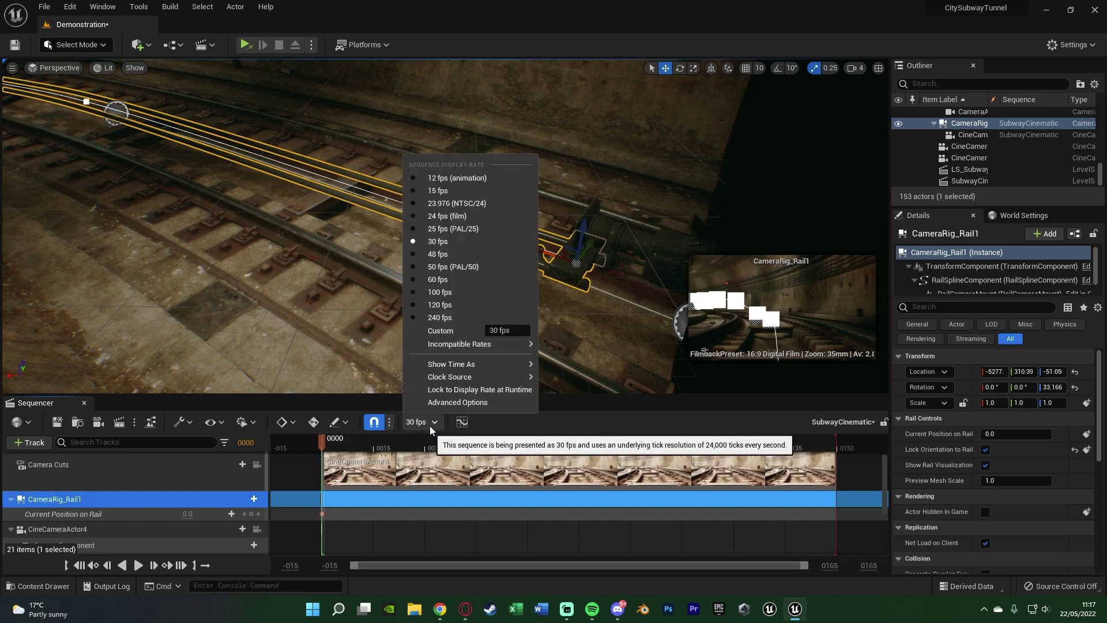
pyautogui.moveTo(470, 366)
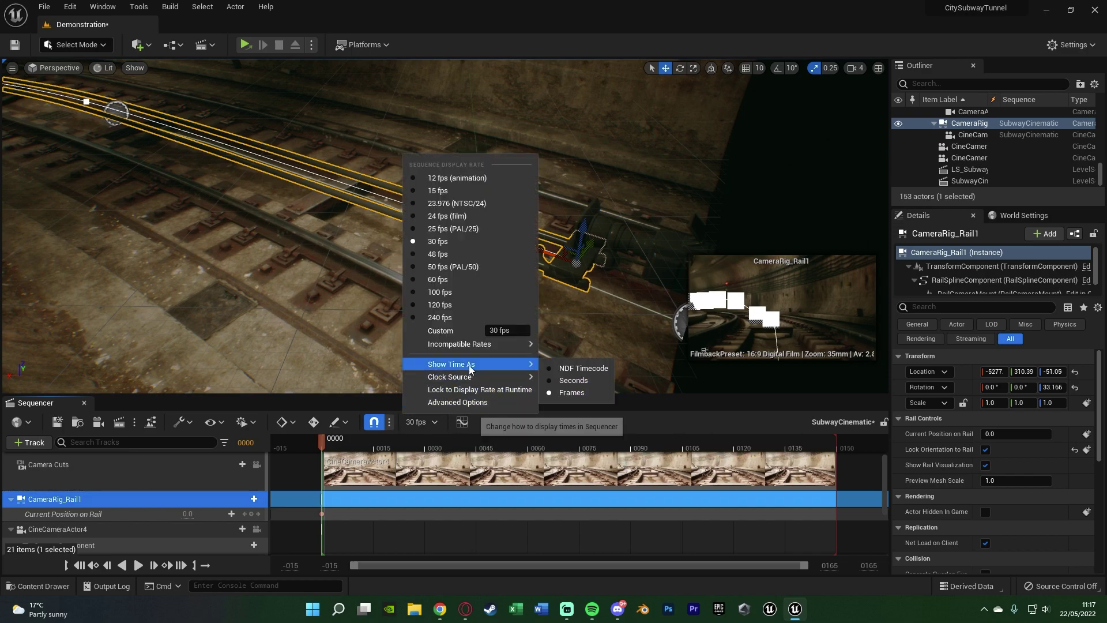
pyautogui.click(562, 380)
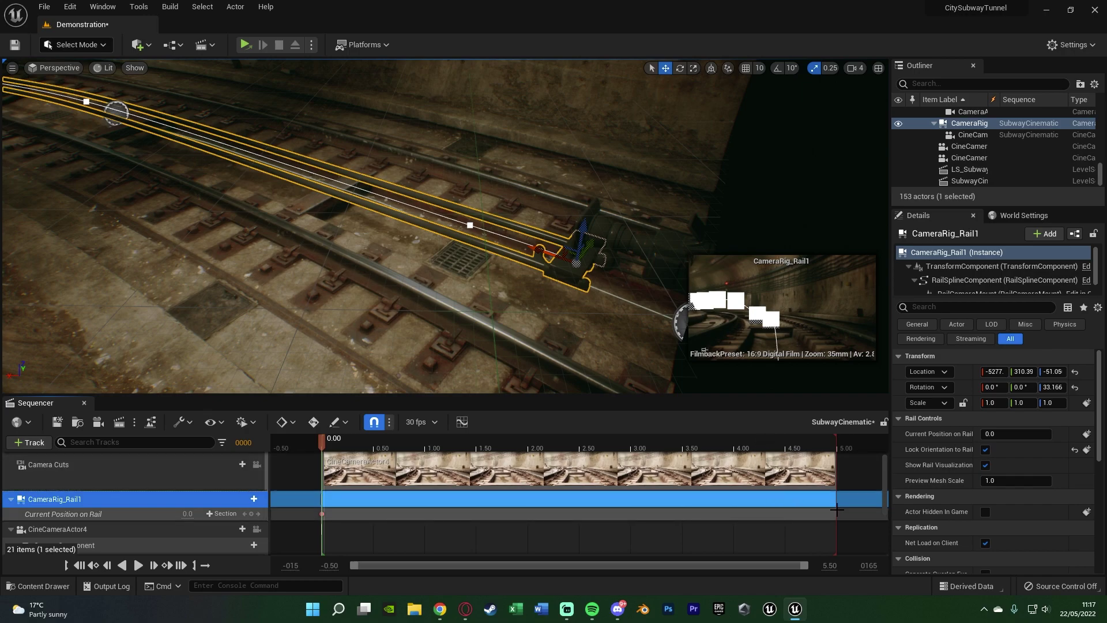
# Extend the end of the timeline's working range to 30 seconds
pyautogui.moveTo(539, 239); pyautogui.dragTo(419, 205, button='right')
pyautogui.scroll(-4, 481, 180)
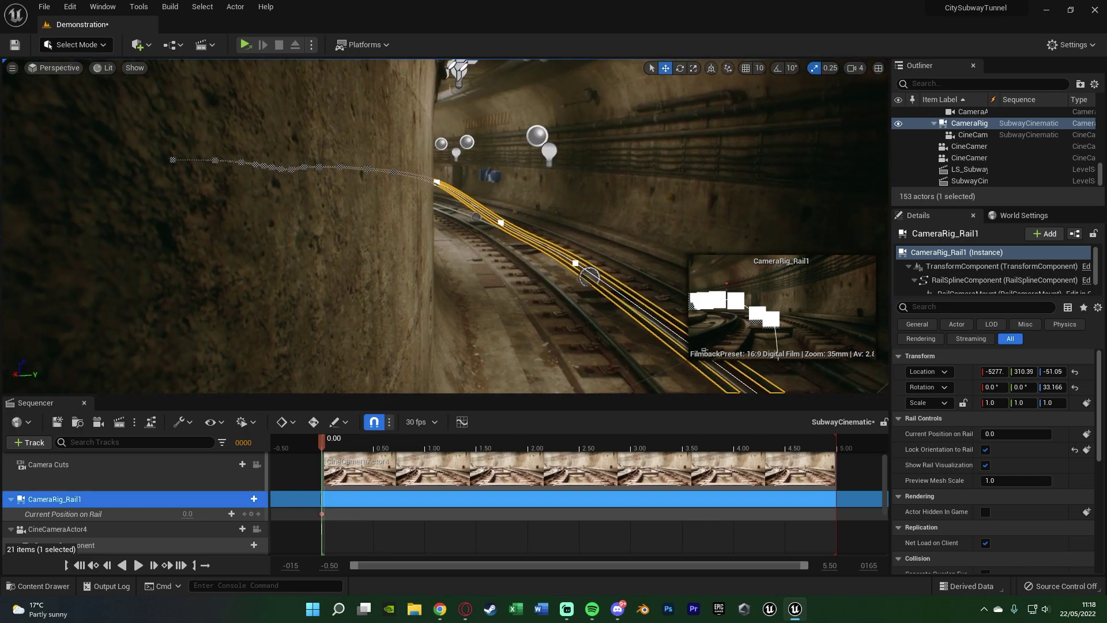
pyautogui.moveTo(498, 190); pyautogui.dragTo(635, 202, button='right')
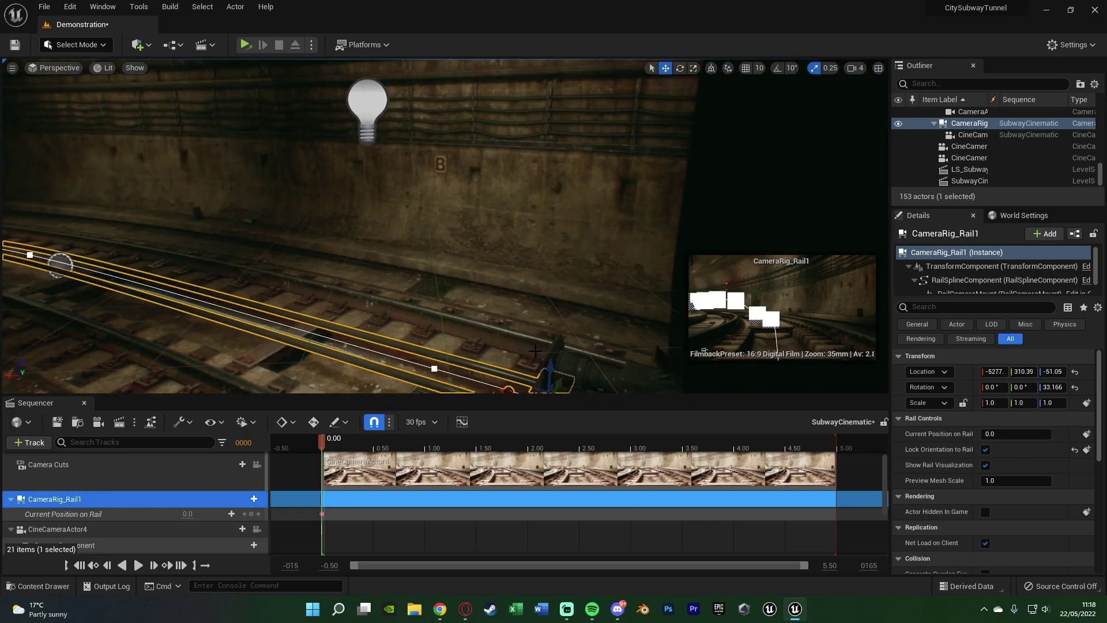
pyautogui.keyDown('ctrl'); pyautogui.scroll(-3, 626, 482); pyautogui.keyUp('ctrl')
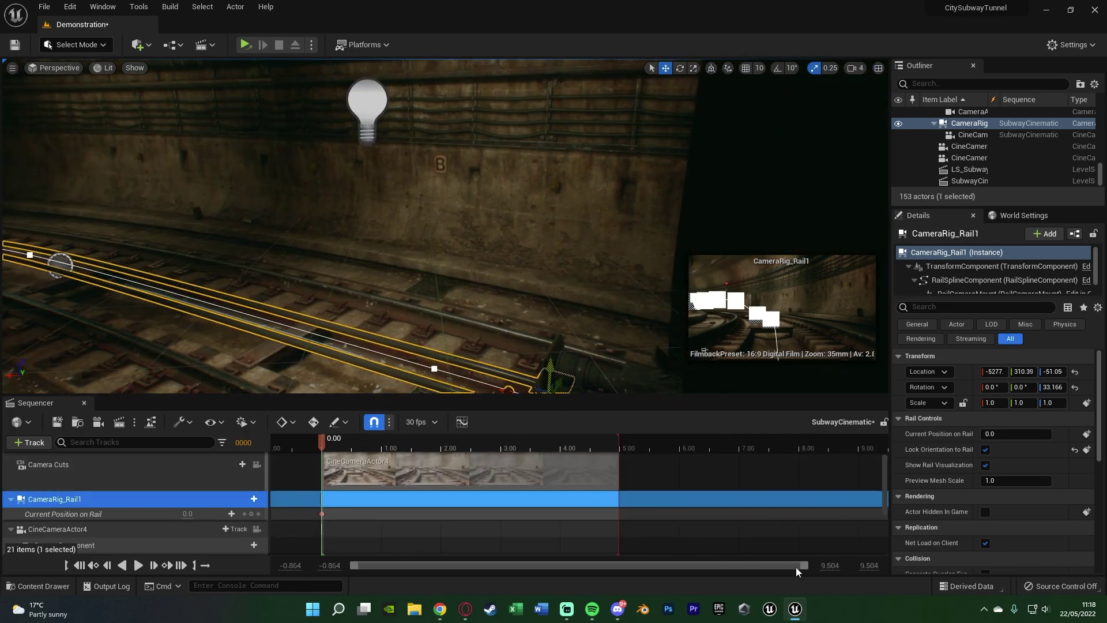
pyautogui.click(866, 567)
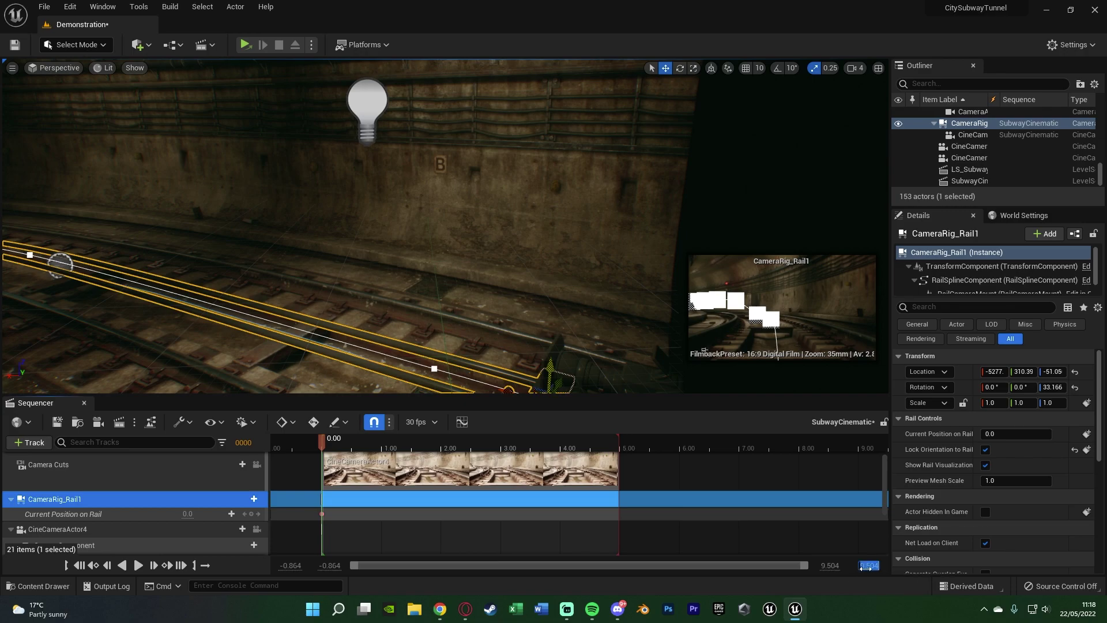
pyautogui.write('20')
pyautogui.press('Return')
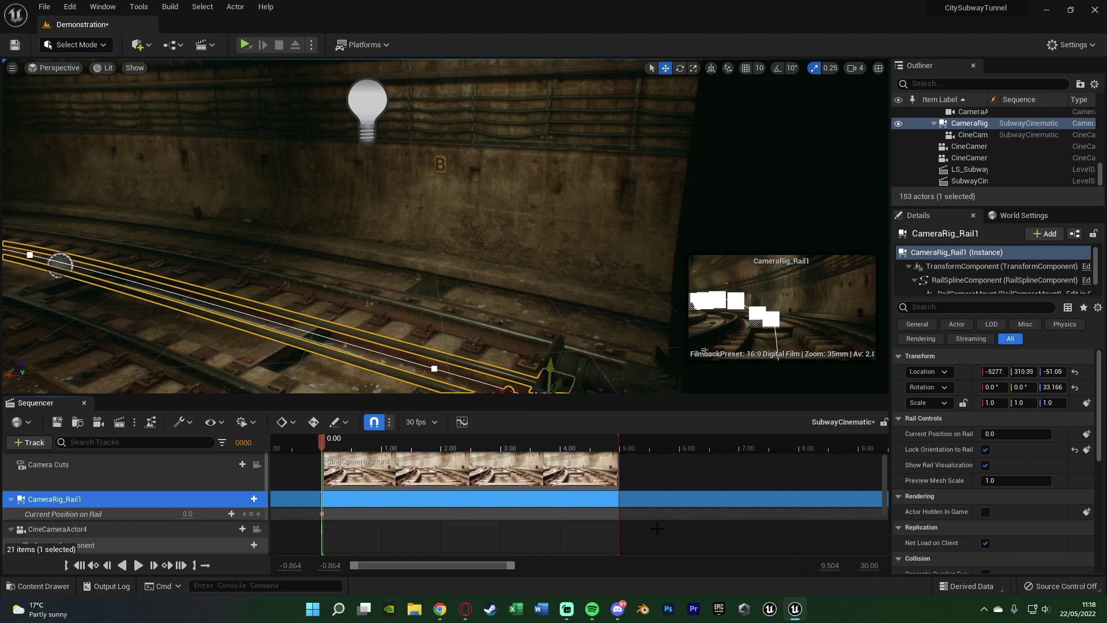
# Lengthen the CineCameraActor4 camera cut and the sequence's playback range to about 30 seconds
pyautogui.scroll(-2, 575, 490)
pyautogui.scroll(2, 575, 489)
pyautogui.keyDown('ctrl'); pyautogui.scroll(-5, 582, 489); pyautogui.keyUp('ctrl')
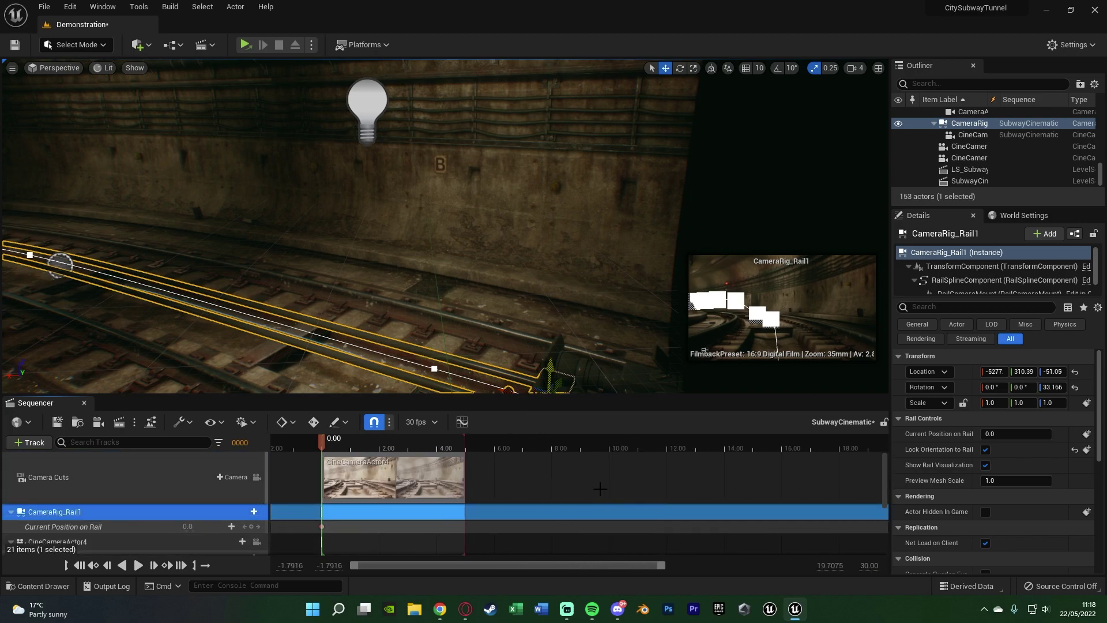
pyautogui.keyDown('ctrl'); pyautogui.scroll(-2, 592, 490); pyautogui.keyUp('ctrl')
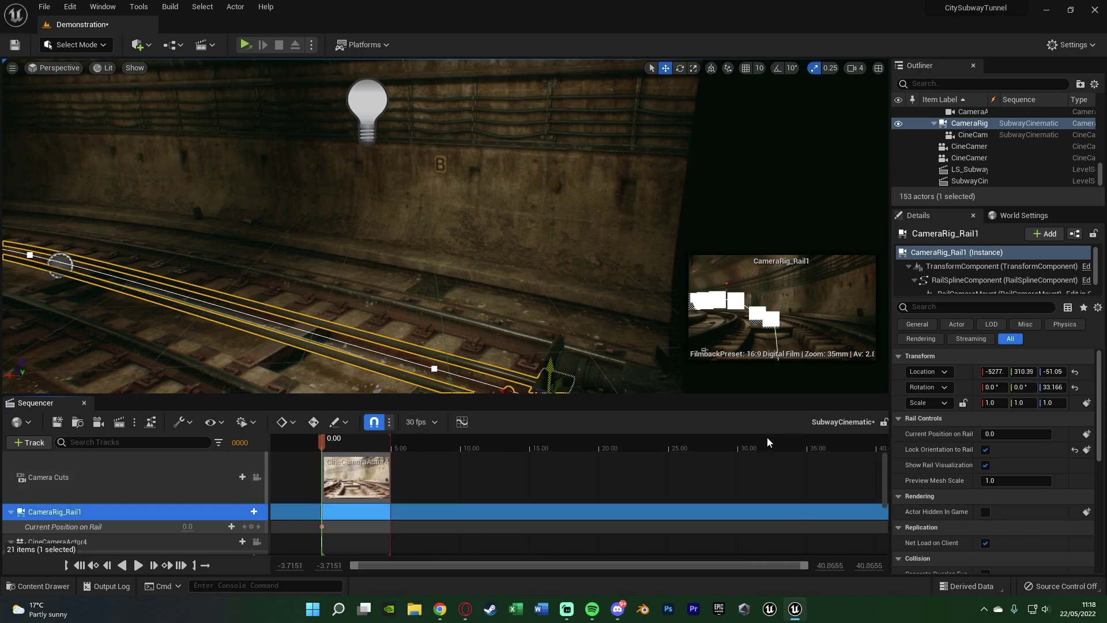
pyautogui.moveTo(391, 478); pyautogui.dragTo(739, 478)
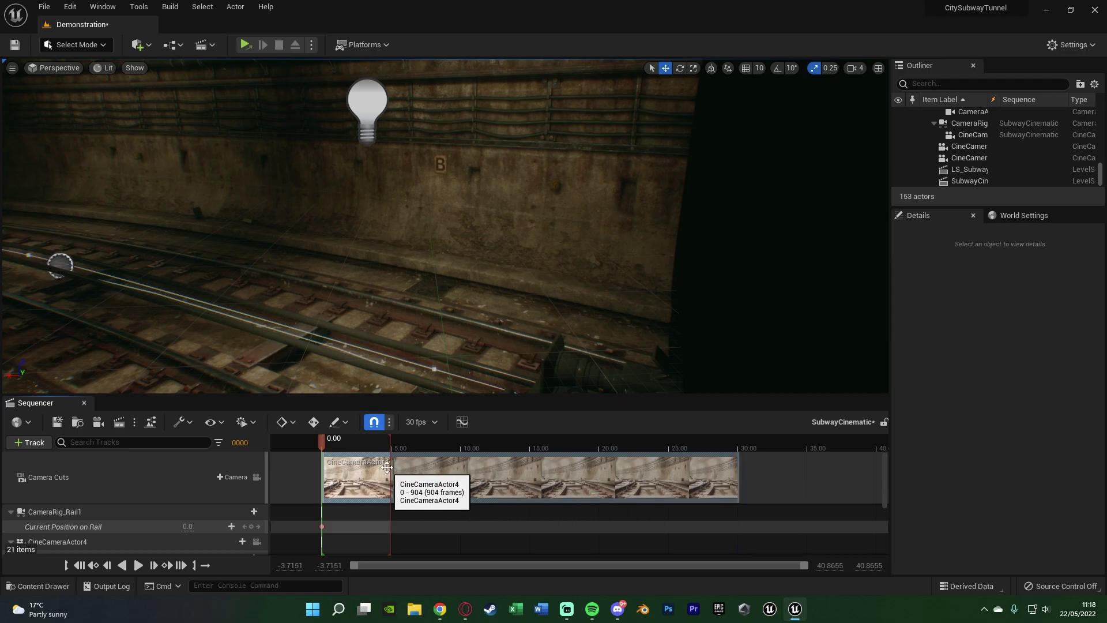
pyautogui.moveTo(387, 470); pyautogui.dragTo(741, 457)
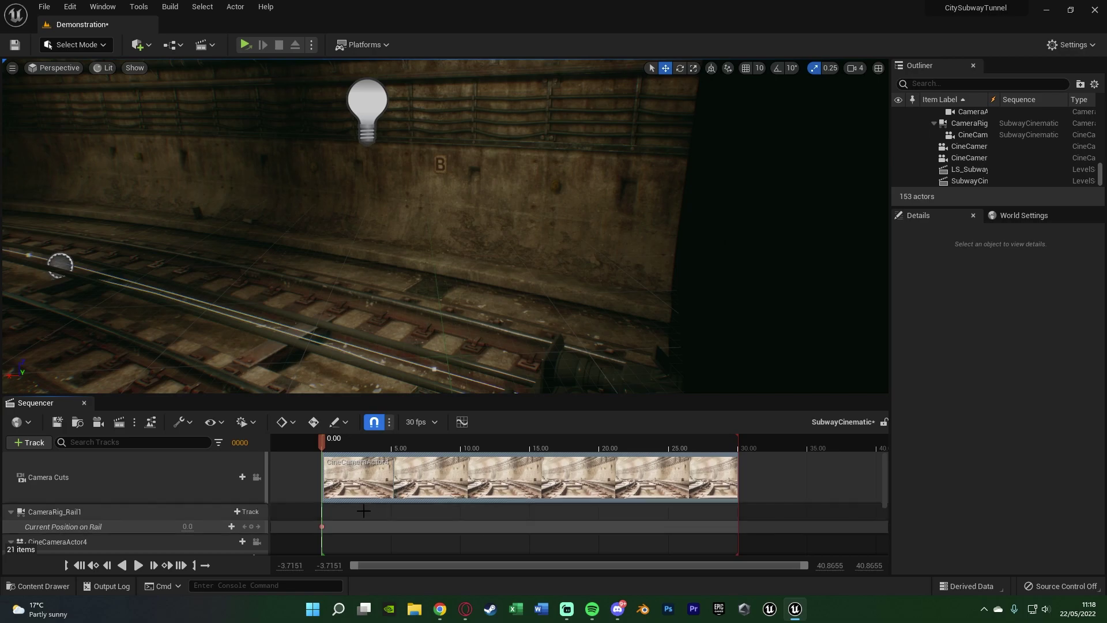
# Key the rail's Current Position on Rail at 1.0 at the end of the playback range
pyautogui.moveTo(324, 444); pyautogui.dragTo(739, 448)
pyautogui.click(188, 526)
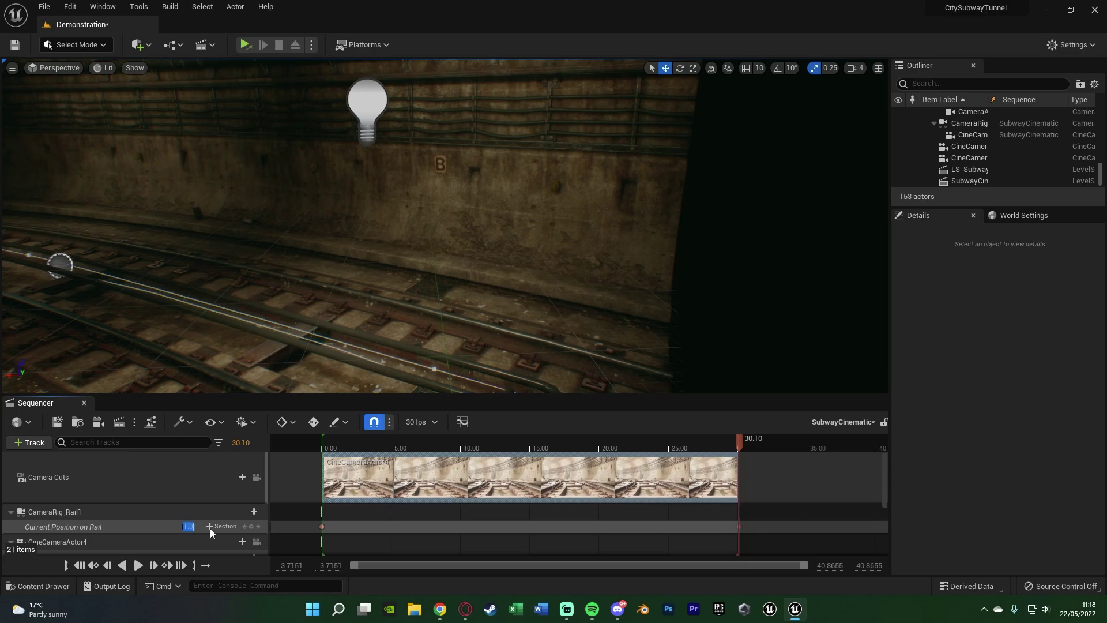
pyautogui.click(253, 527)
# Return the playhead to about the sequence start, save SubwayCinematic and close the Sequencer
pyautogui.moveTo(745, 436); pyautogui.dragTo(324, 457)
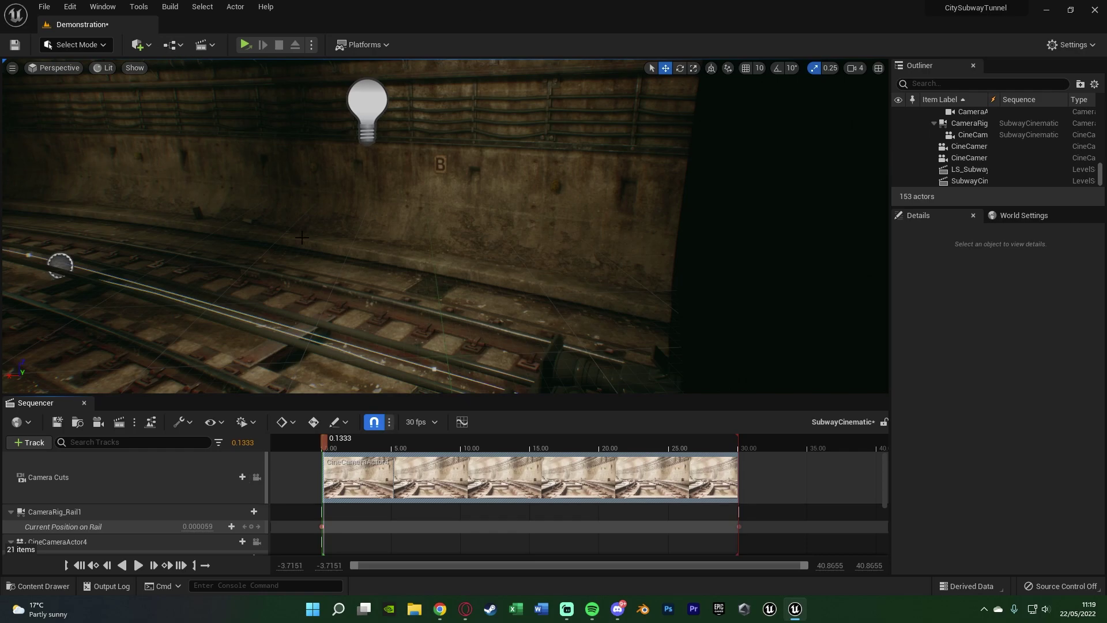
pyautogui.hotkey('ctrl', 's')
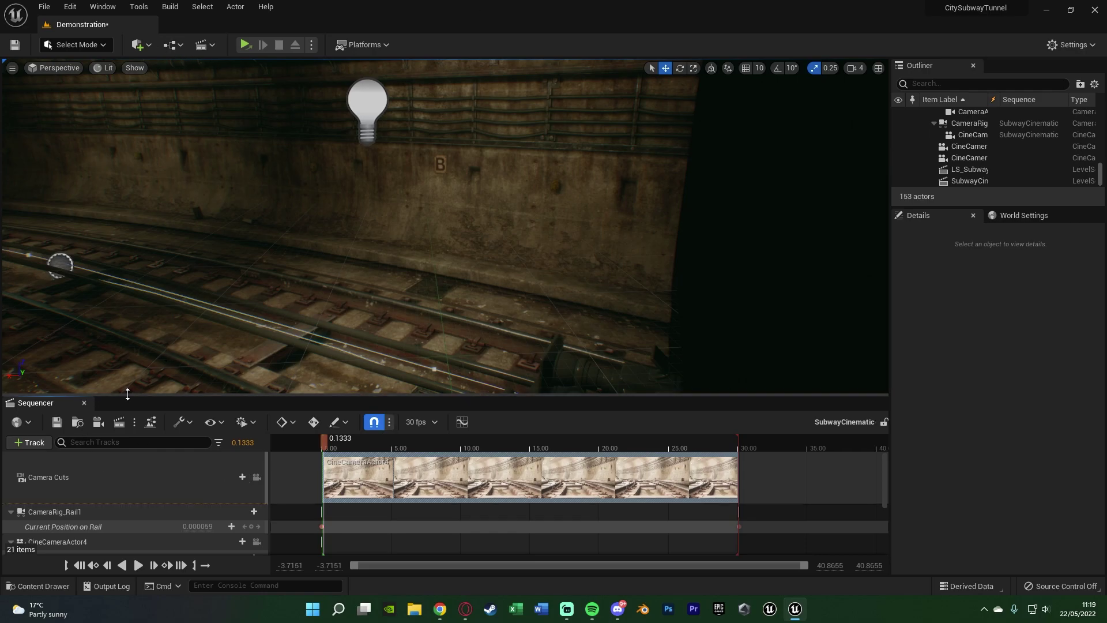
pyautogui.click(85, 403)
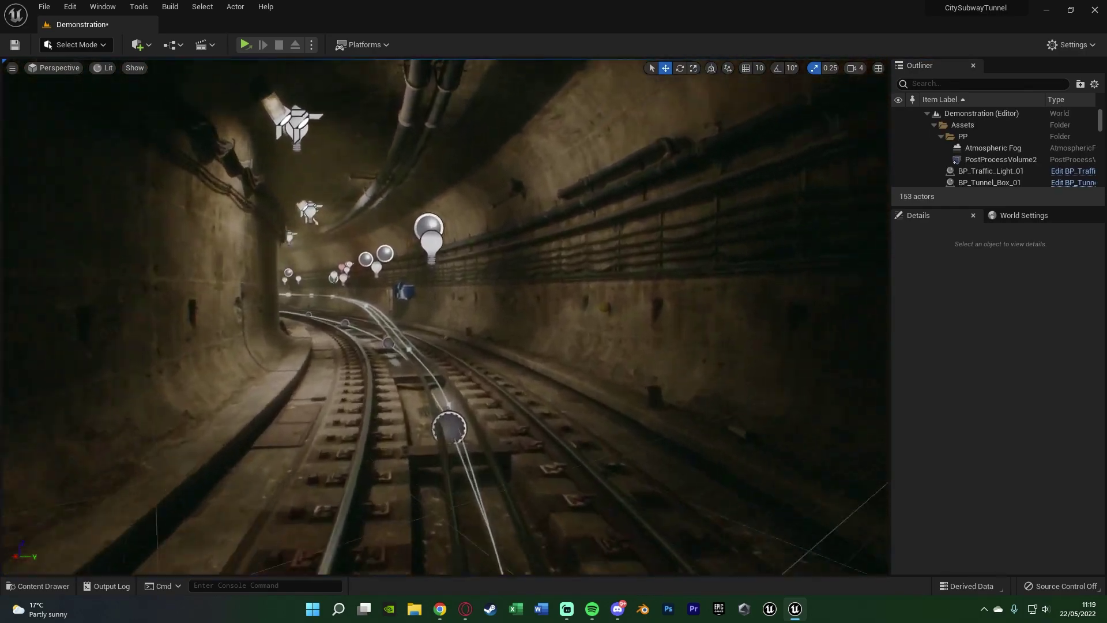
pyautogui.moveTo(445, 316); pyautogui.dragTo(444, 288, button='right')
pyautogui.press('w')
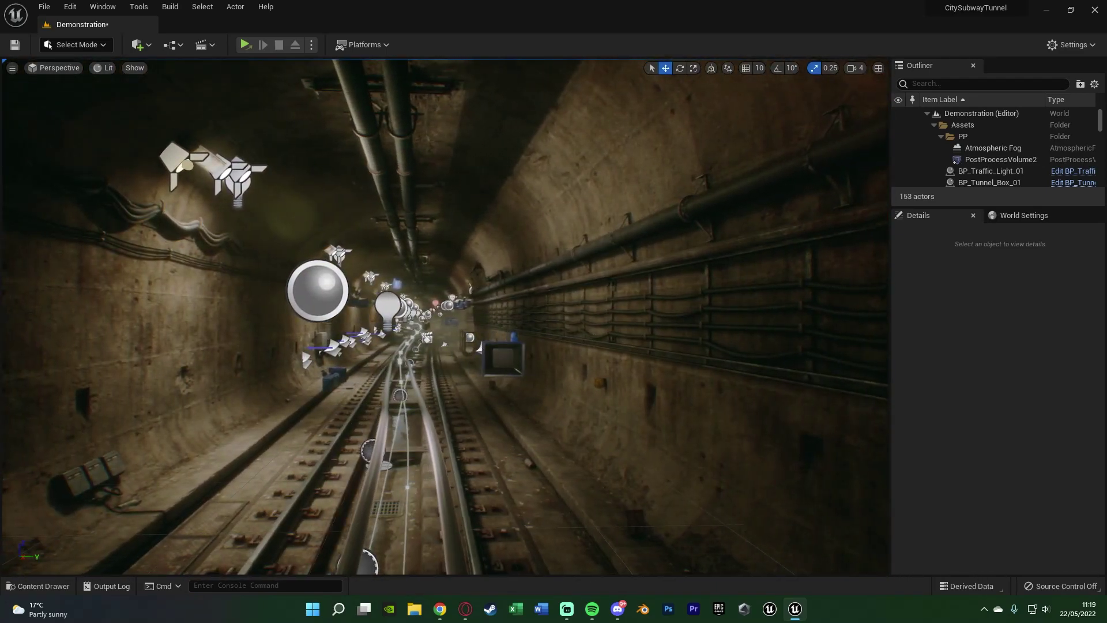
pyautogui.click(444, 317)
pyautogui.press('Escape')
pyautogui.moveTo(444, 317); pyautogui.dragTo(860, 317, button='right')
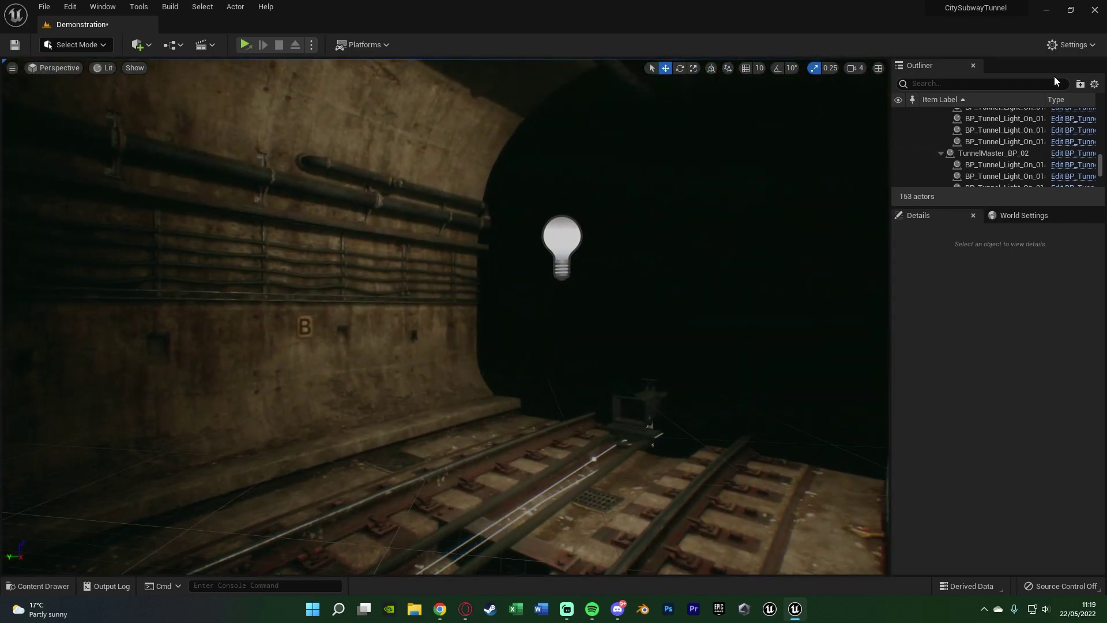
# Search the level's actors for "sub", select the SubwayCinematic sequence actor and review its playback and cinematic settings
pyautogui.click(1055, 82)
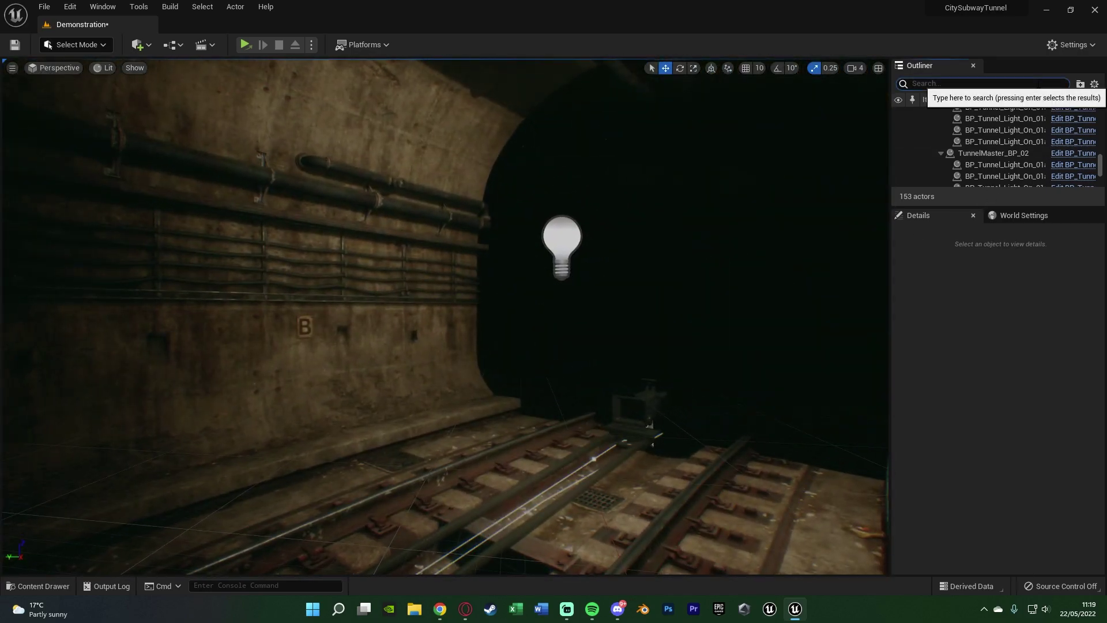
pyautogui.write('sub')
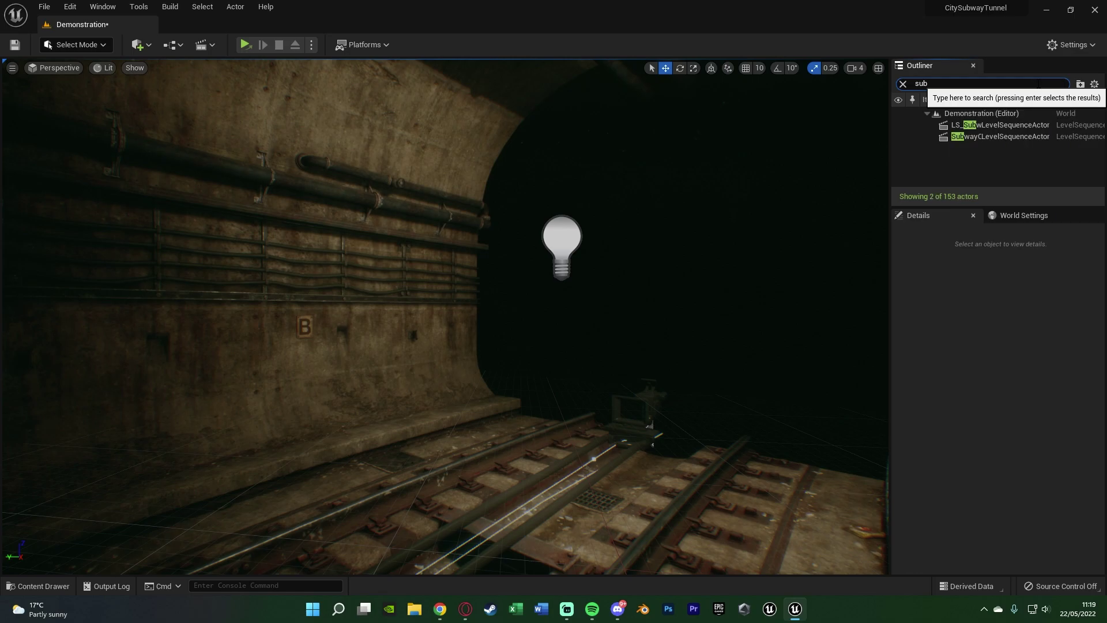
pyautogui.click(1044, 136)
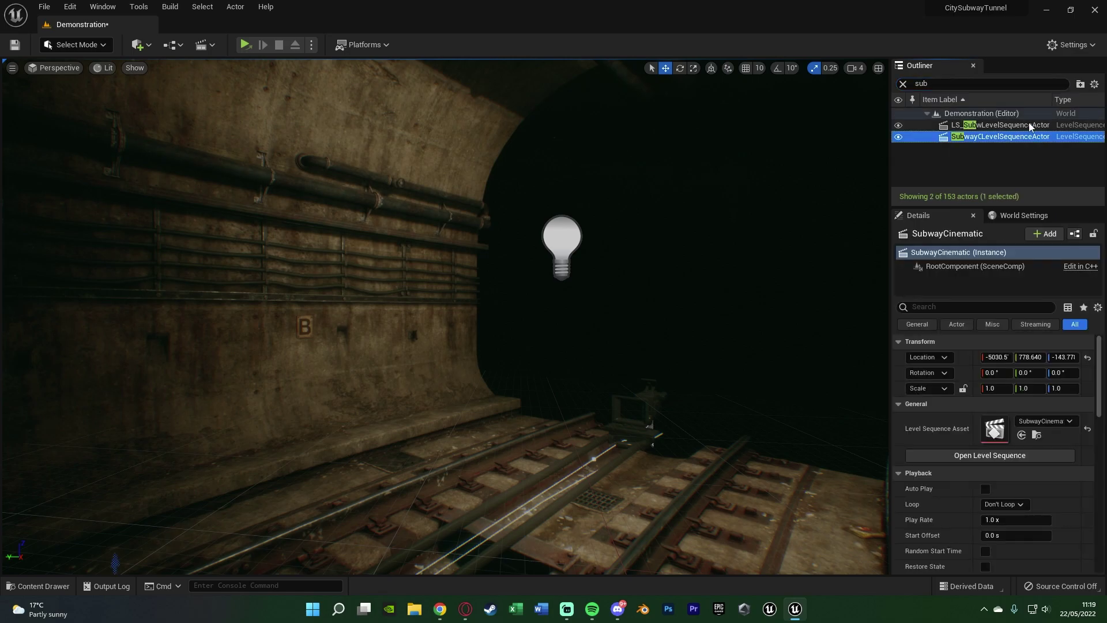
pyautogui.scroll(-3, 946, 398)
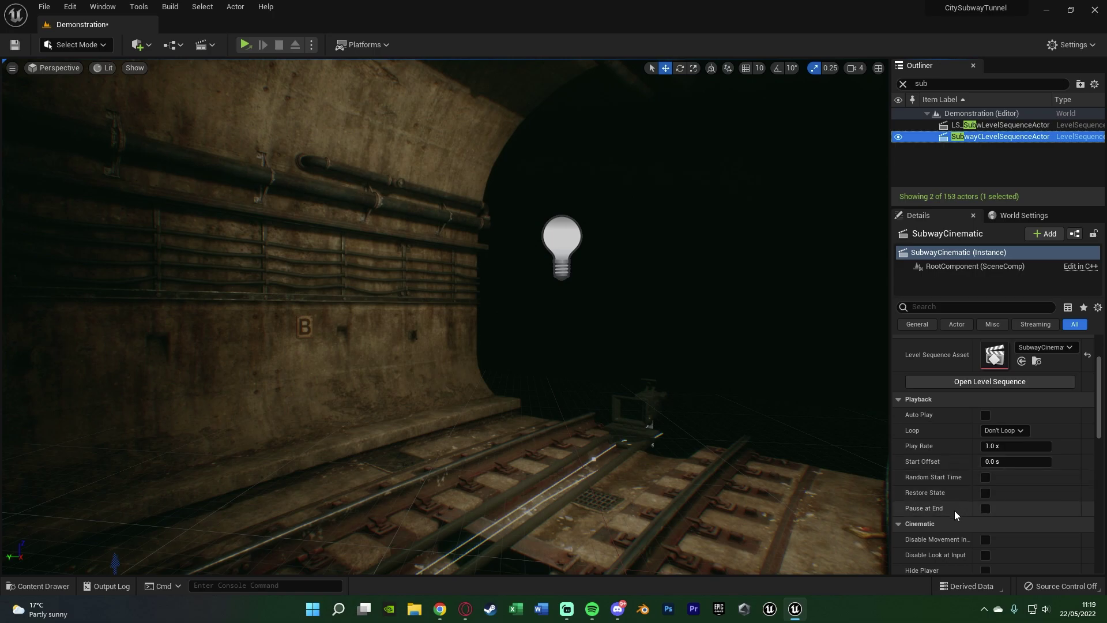
pyautogui.scroll(-5, 955, 510)
pyautogui.scroll(1, 1004, 513)
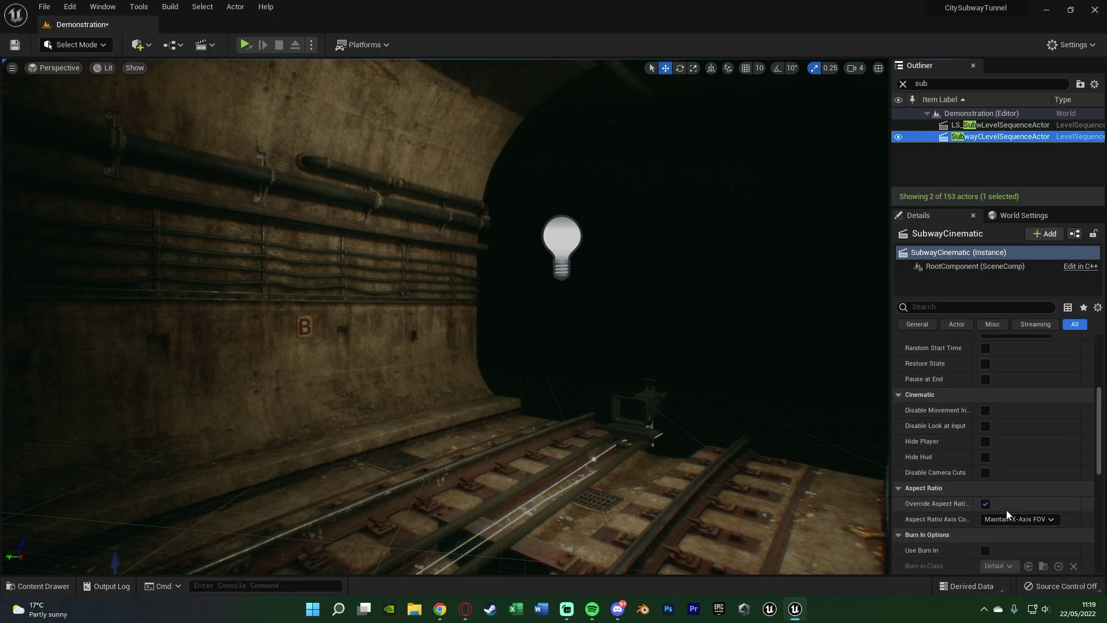
pyautogui.scroll(-2, 989, 535)
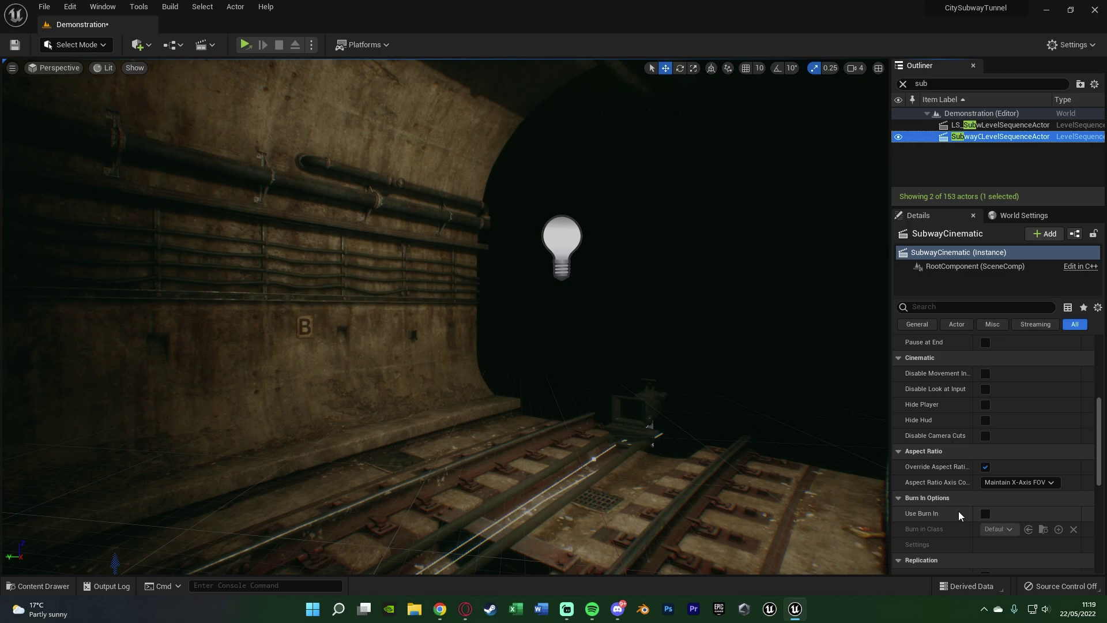
pyautogui.scroll(10, 957, 511)
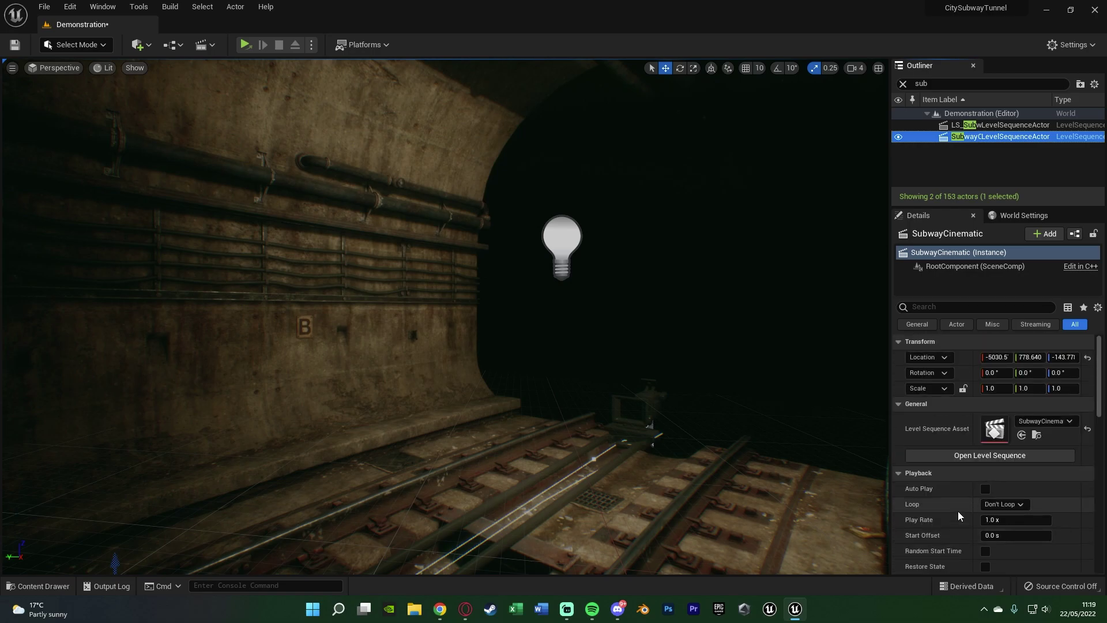
# Save the Demonstration level and open its Level Blueprint
pyautogui.hotkey('ctrl', 's')
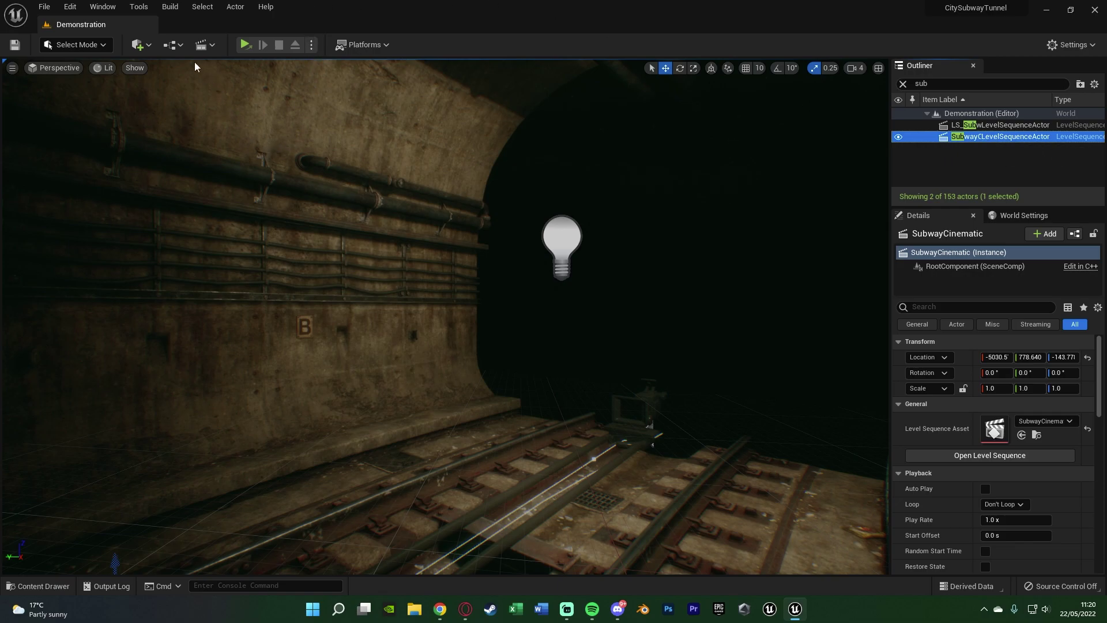
pyautogui.click(175, 49)
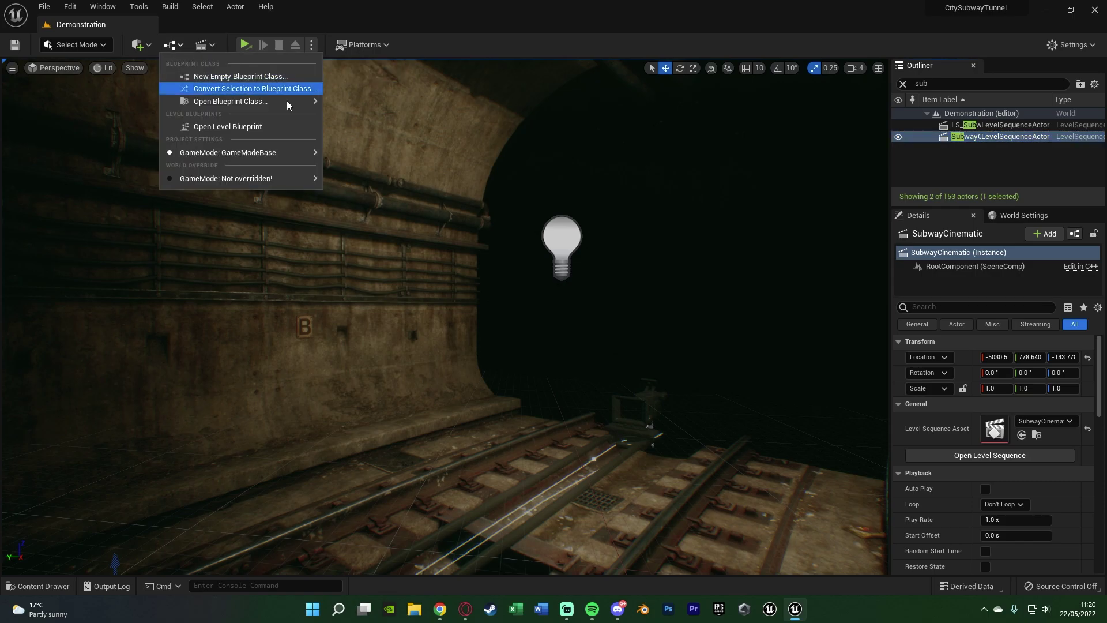
pyautogui.click(268, 124)
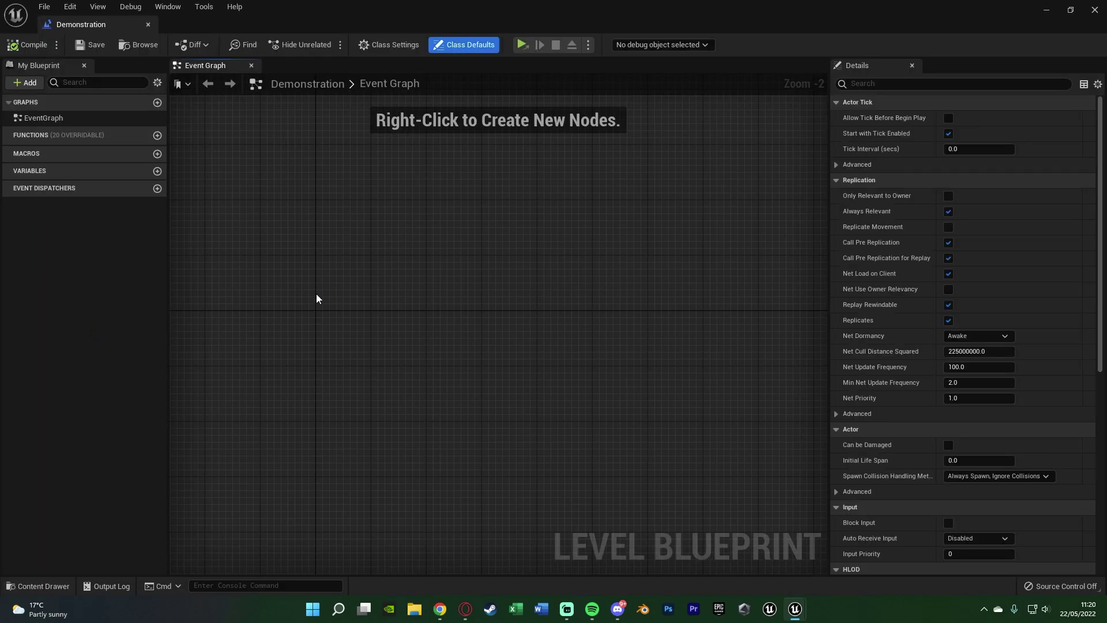
# Add an Event BeginPlay node and a reference to the SubwayCinematic sequence actor in the Event Graph
pyautogui.click(324, 317)
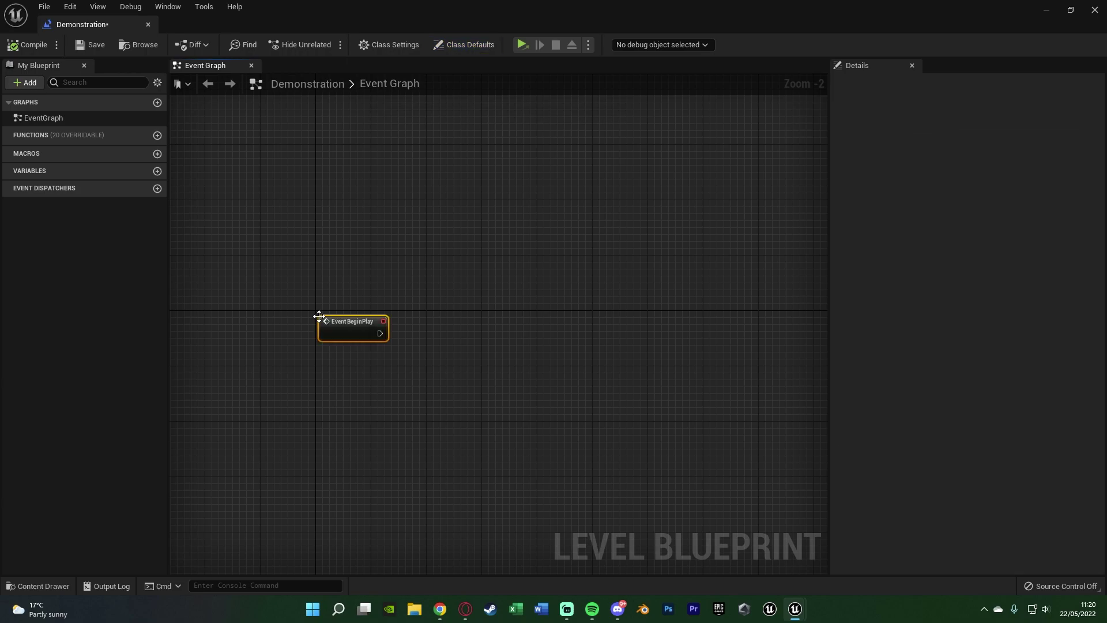
pyautogui.moveTo(407, 341); pyautogui.dragTo(346, 299, button='right')
pyautogui.rightClick(307, 338)
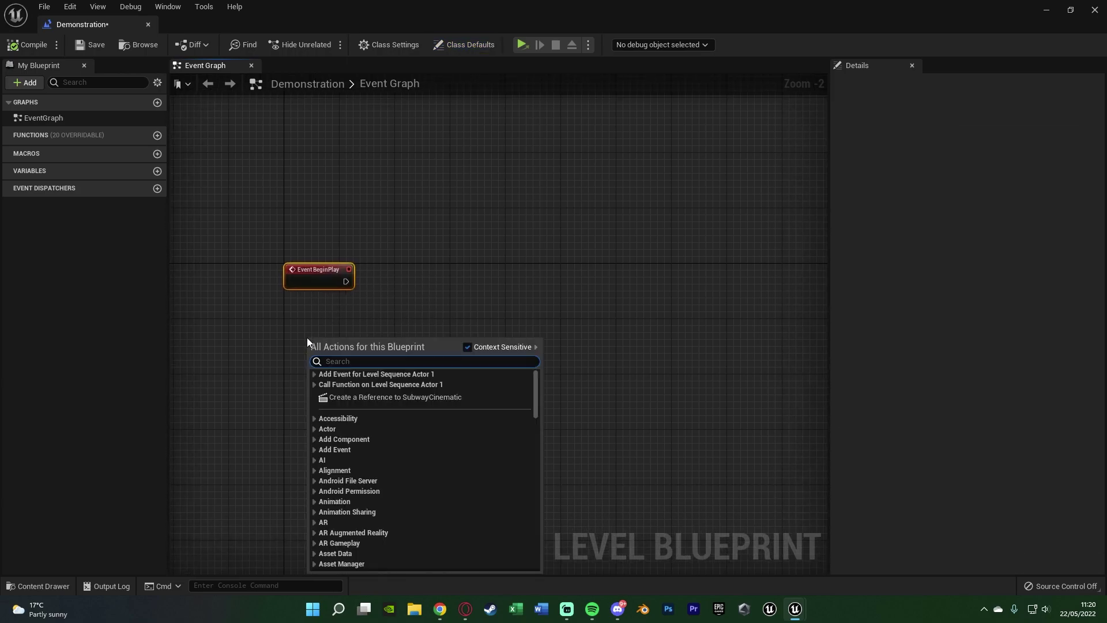
pyautogui.click(359, 399)
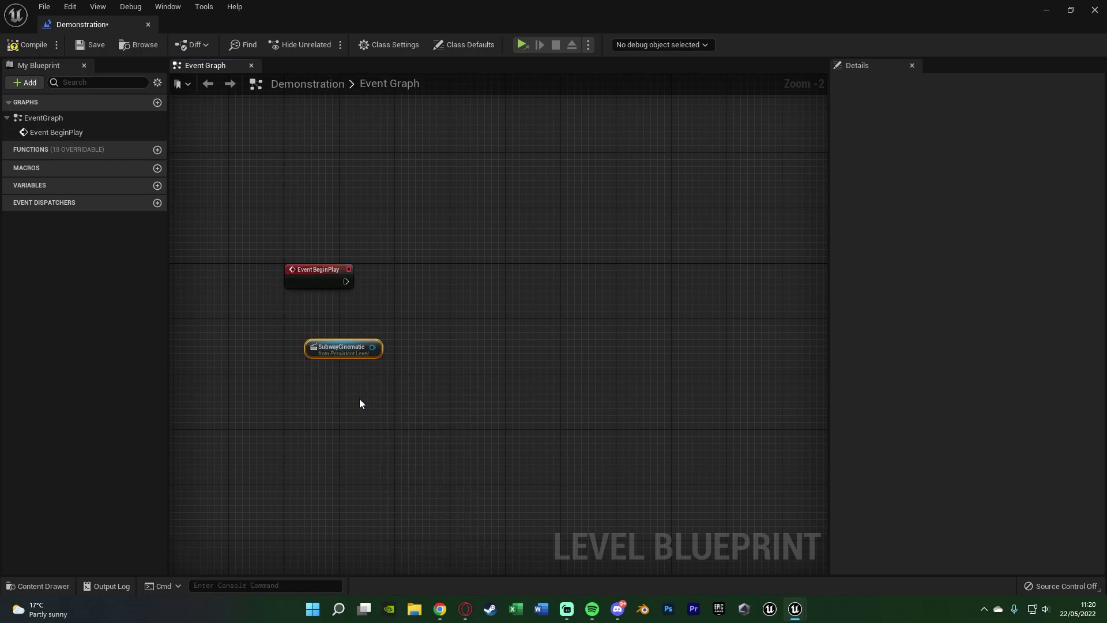
# Create a Play node for the Sequence Player from the SubwayCinematic reference
pyautogui.moveTo(322, 348); pyautogui.dragTo(566, 280)
pyautogui.write('play')
pyautogui.press('Return')
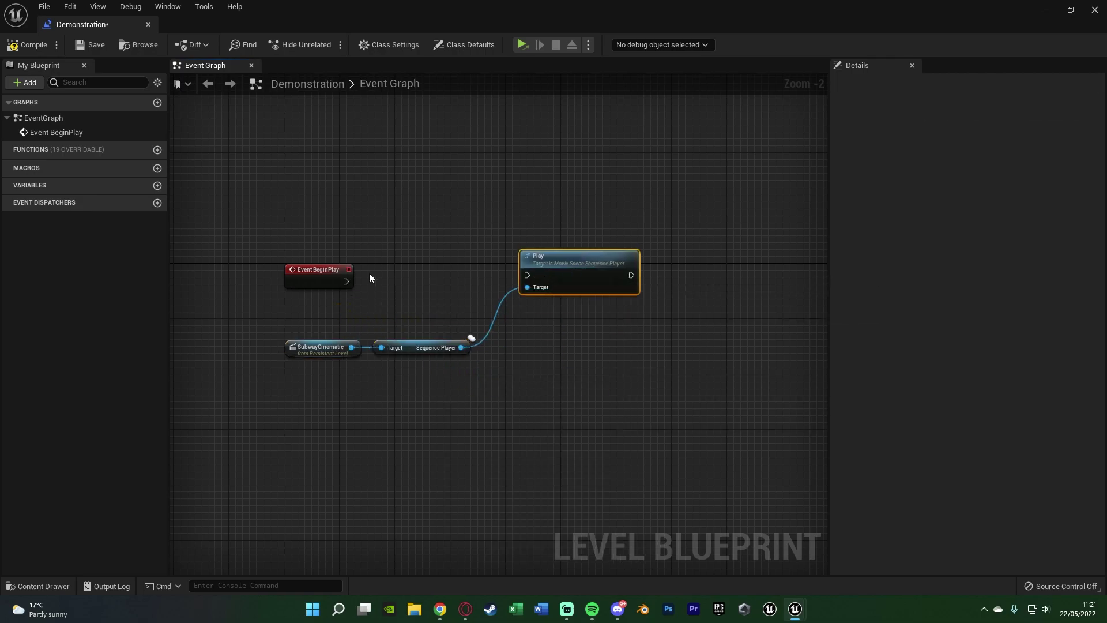
# Connect Event BeginPlay's execution output to the Play node and arrange the nodes neatly together
pyautogui.moveTo(347, 282); pyautogui.dragTo(534, 277)
pyautogui.moveTo(236, 405); pyautogui.dragTo(413, 309)
pyautogui.moveTo(363, 374); pyautogui.dragTo(639, 267)
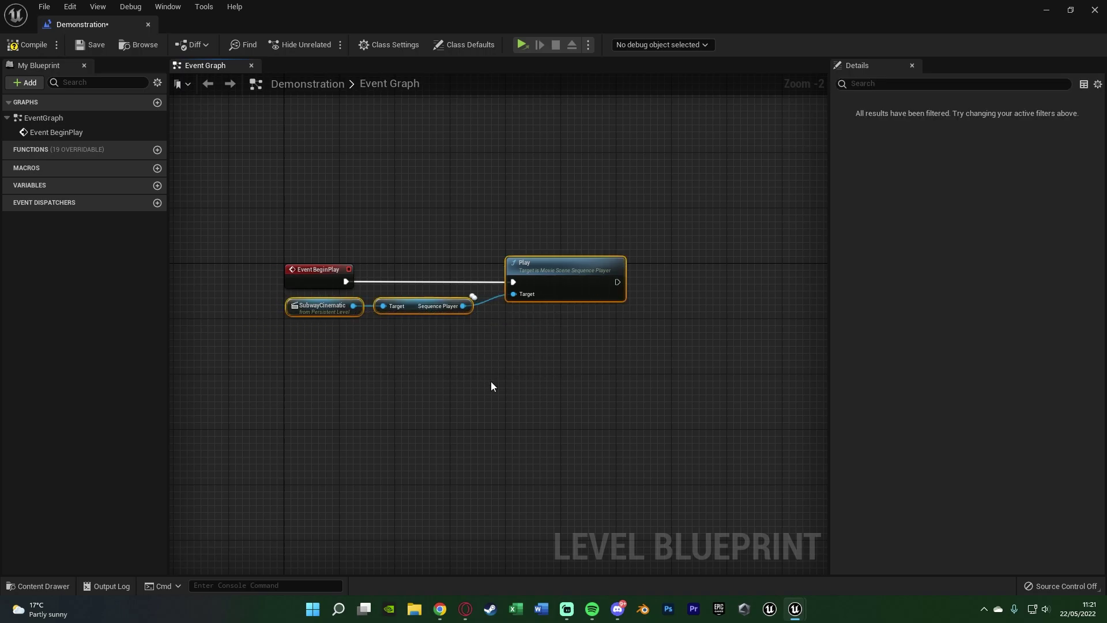
pyautogui.scroll(1, 562, 334)
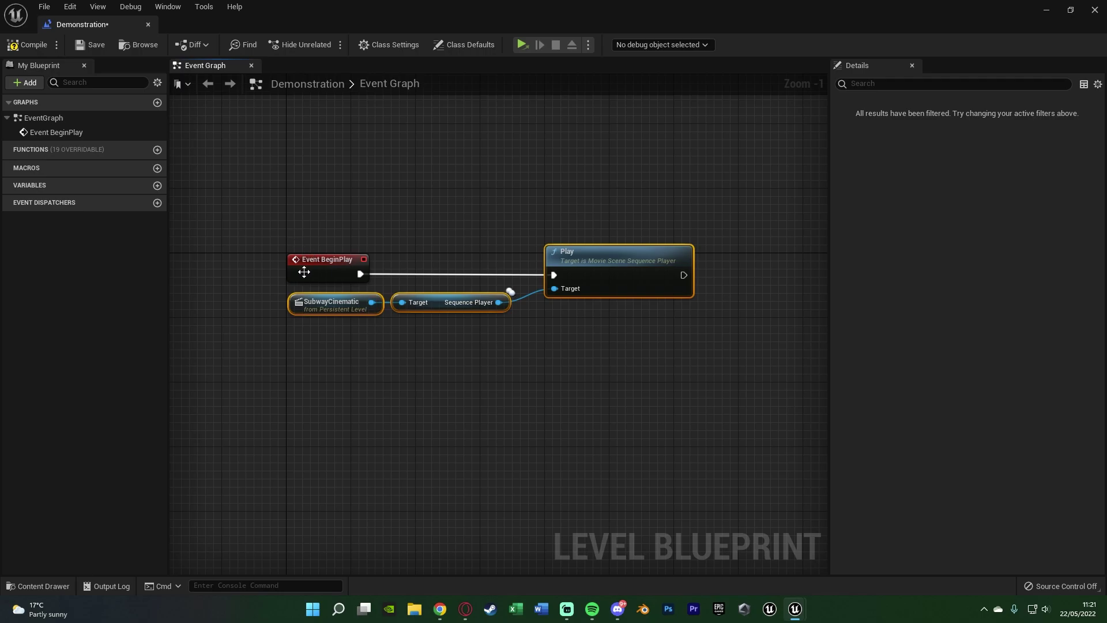
pyautogui.click(323, 237)
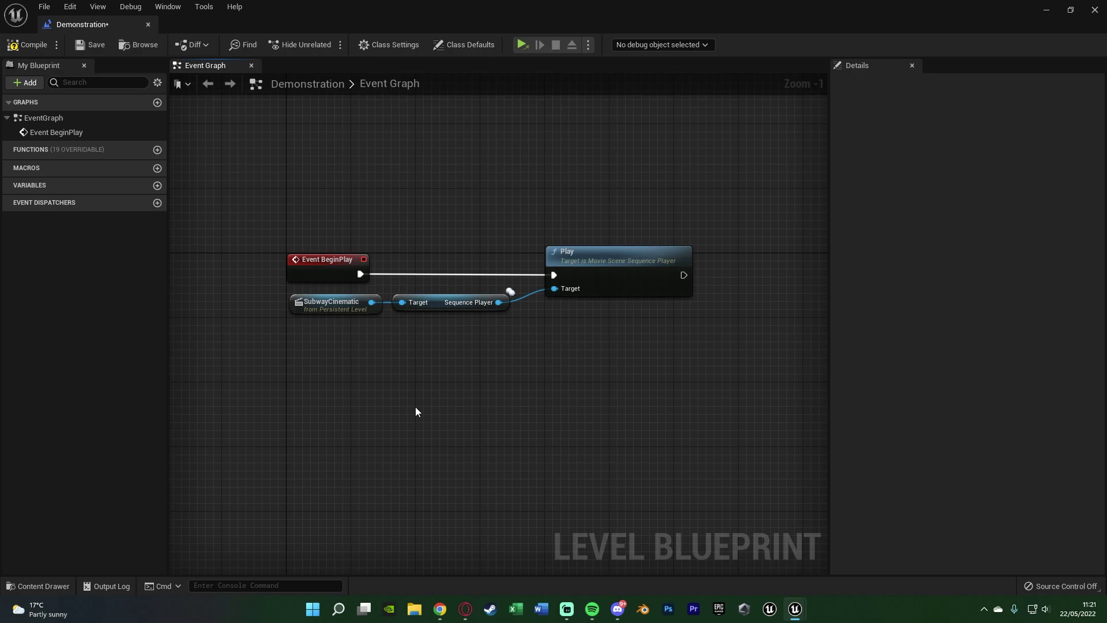
# Save the Level Blueprint and close its editor
pyautogui.moveTo(415, 408); pyautogui.dragTo(426, 391, button='right')
pyautogui.click(92, 44)
pyautogui.click(1093, 10)
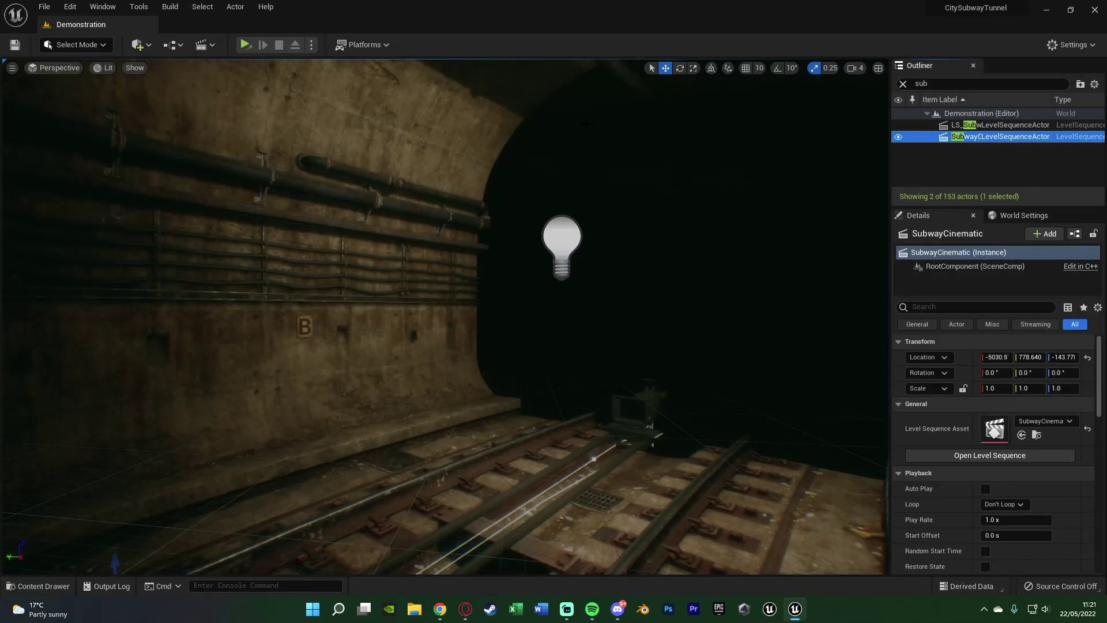
# Preview the cinematic by playing the level in a New Editor Window (PIE), and end the preview when it has played
pyautogui.click(311, 45)
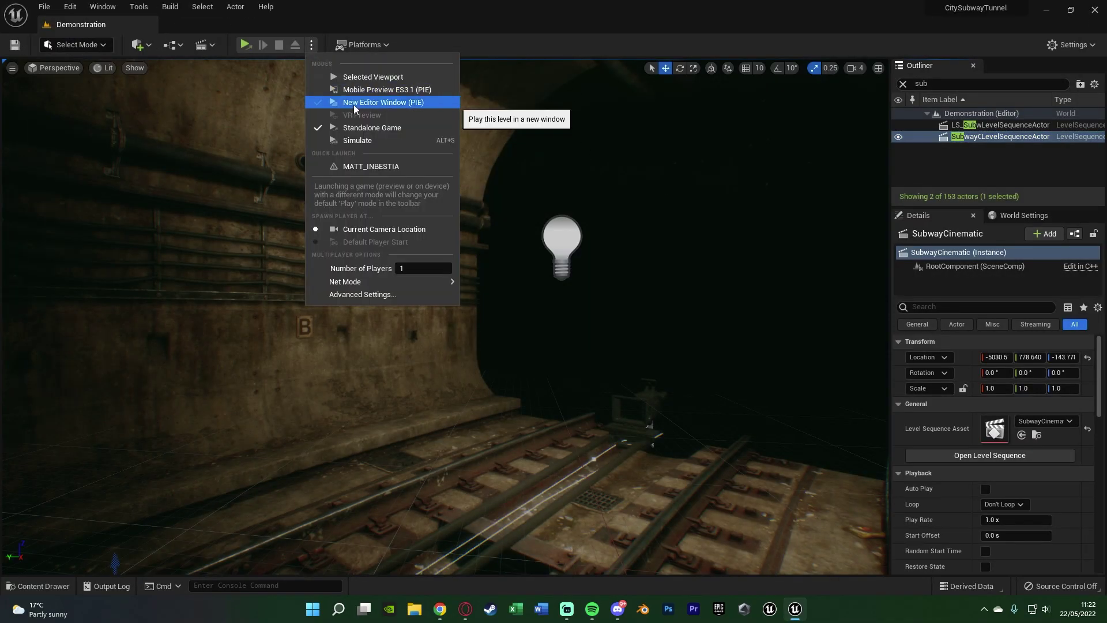
pyautogui.click(354, 104)
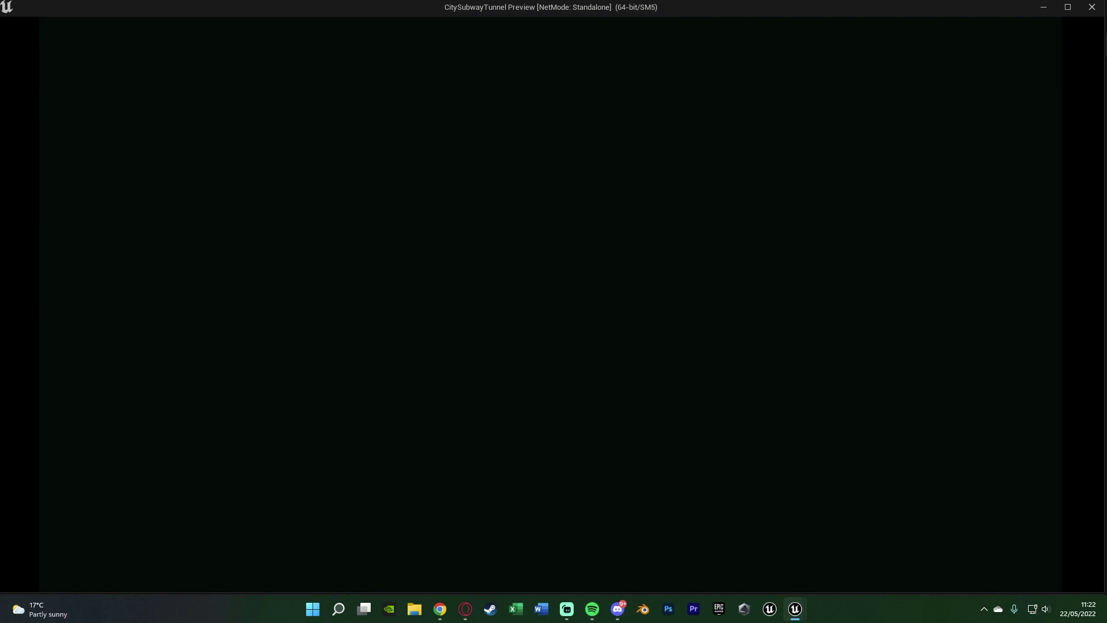
pyautogui.press('Escape')
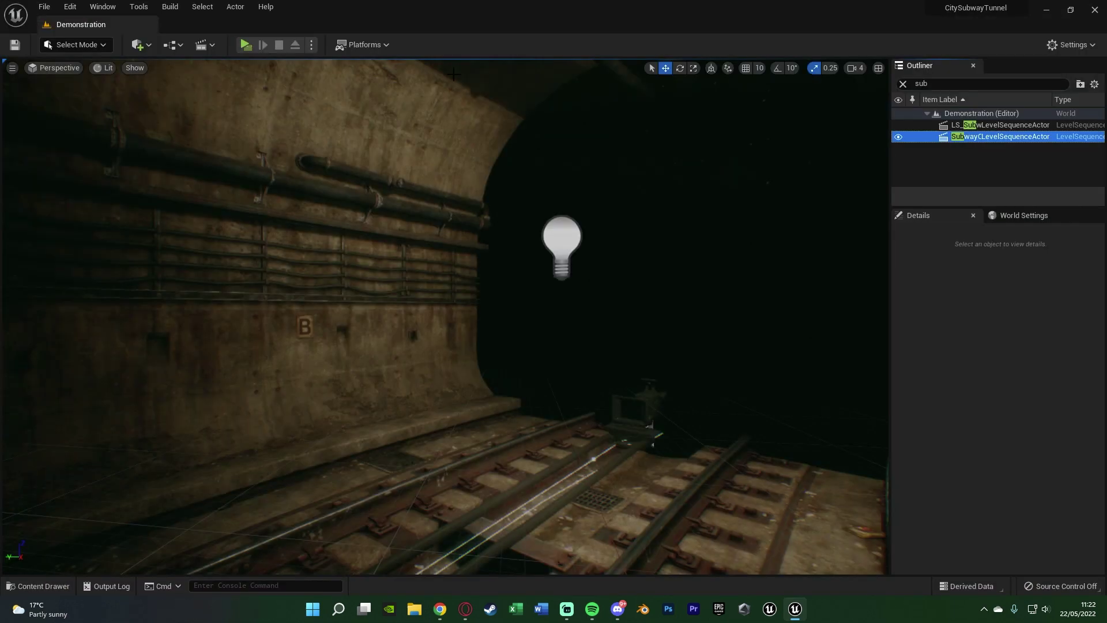